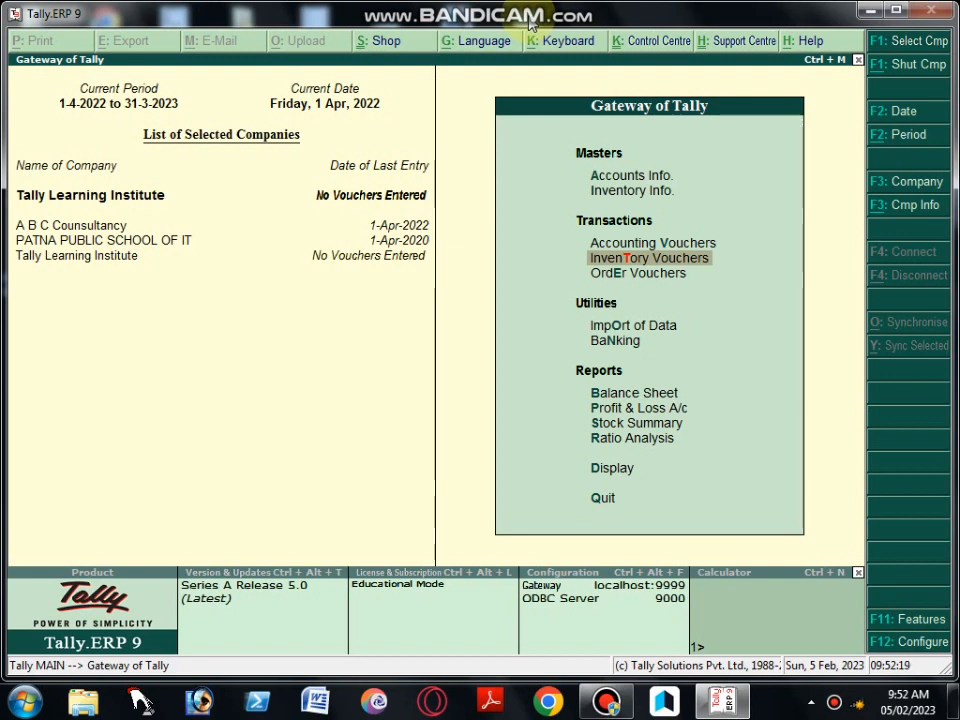
key(Up)
key(Up)
key(Up)
key(Down)
key(Down)
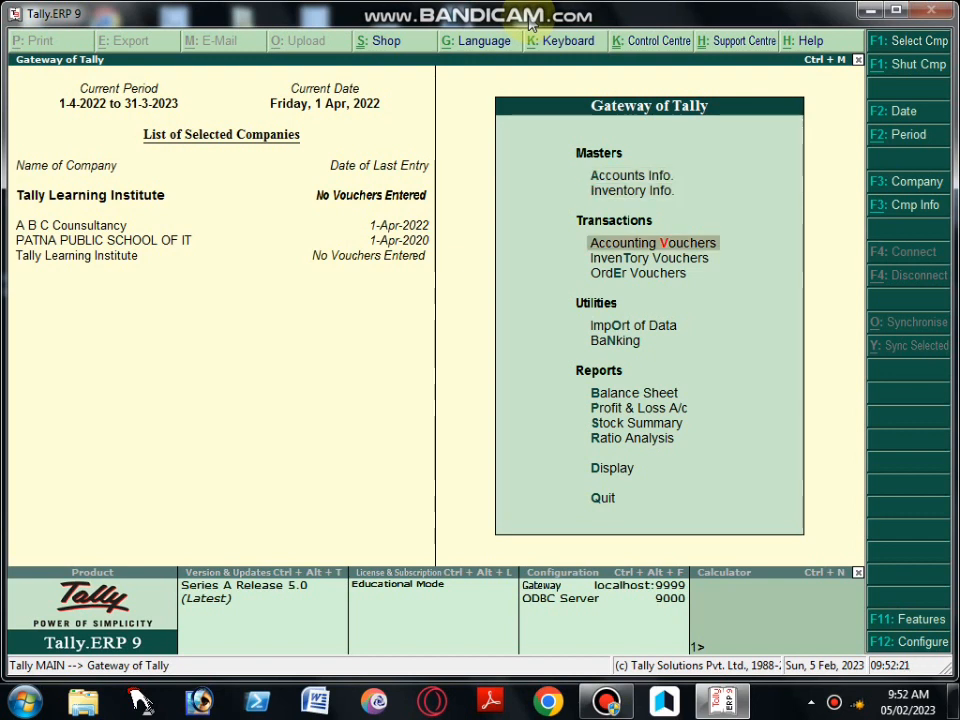
key(Up)
key(Up)
key(Down)
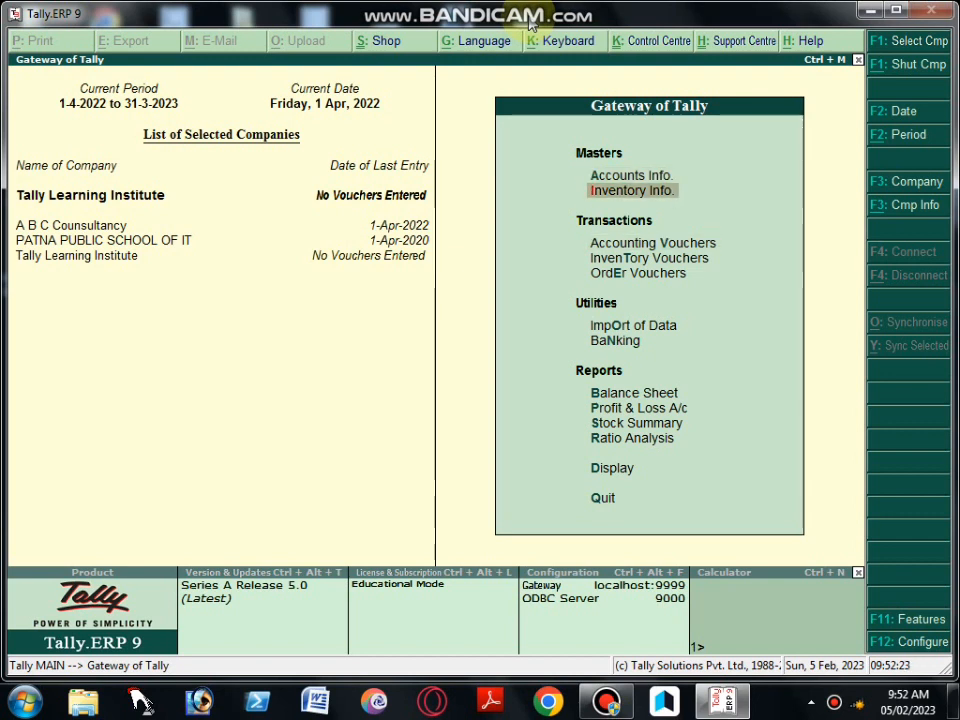
key(Down)
key(Down)
key(Down)
key(Down)
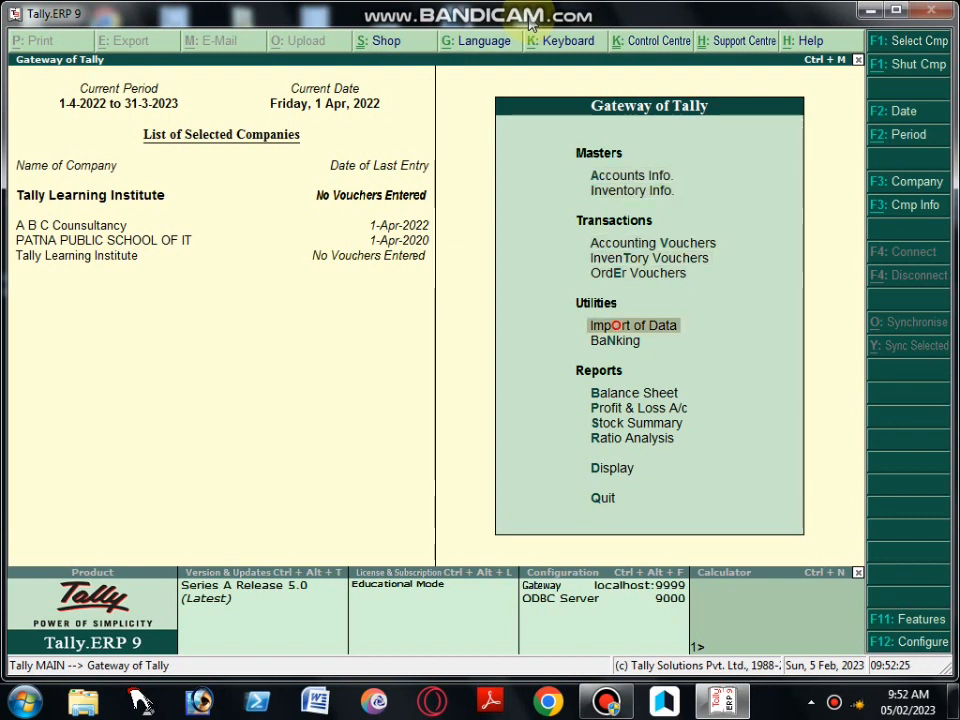
key(Down)
key(Down)
key(Down)
key(Up)
key(Up)
key(Up)
key(Up)
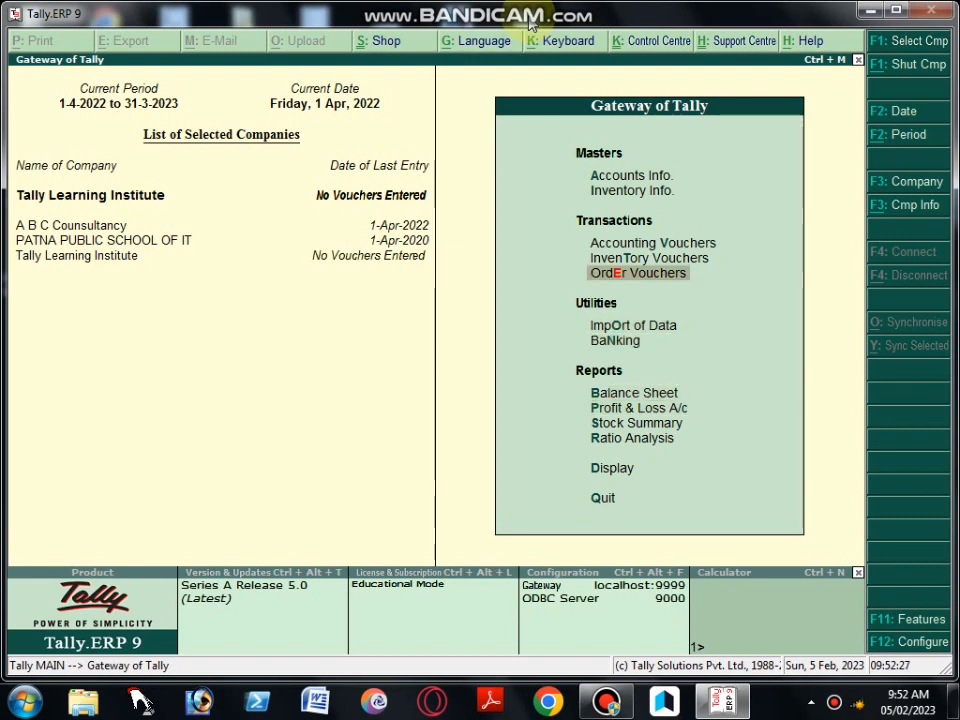
key(Up)
key(Up)
key(Up)
key(Up)
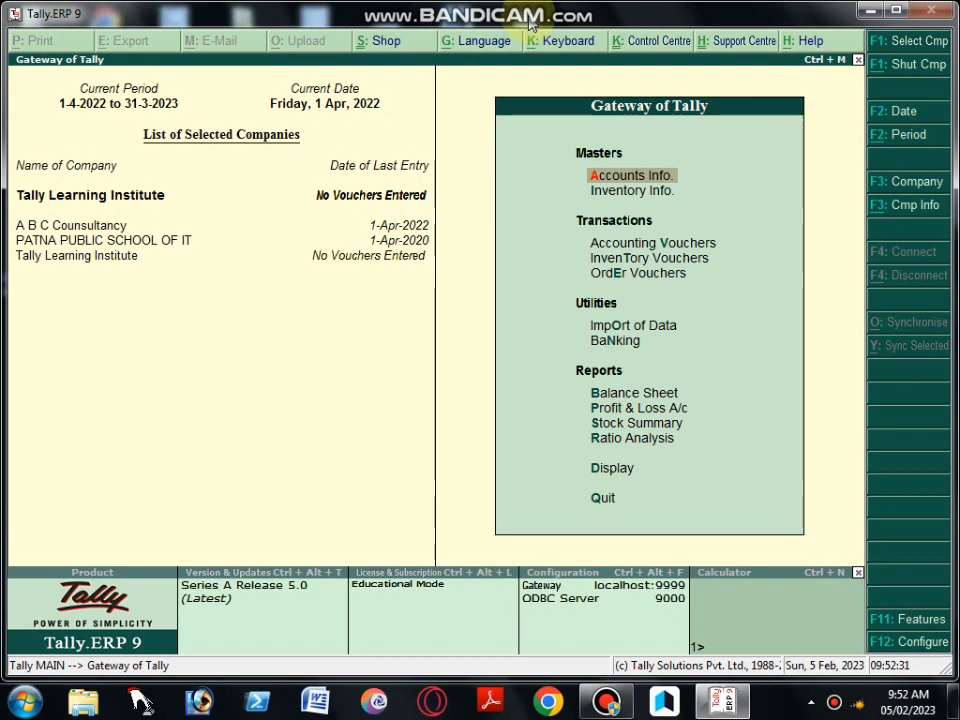
Examine the Gateway of Tally options from Inventory Info. through Transactions, Utilities and Reports down to Display
key(Down)
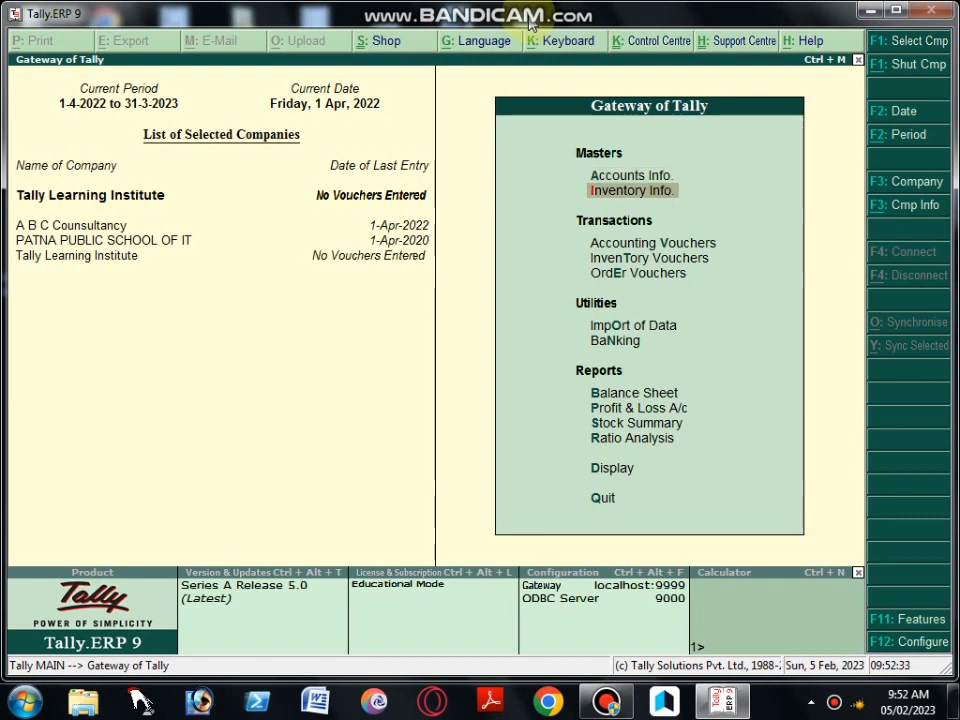
key(Down)
key(Down)
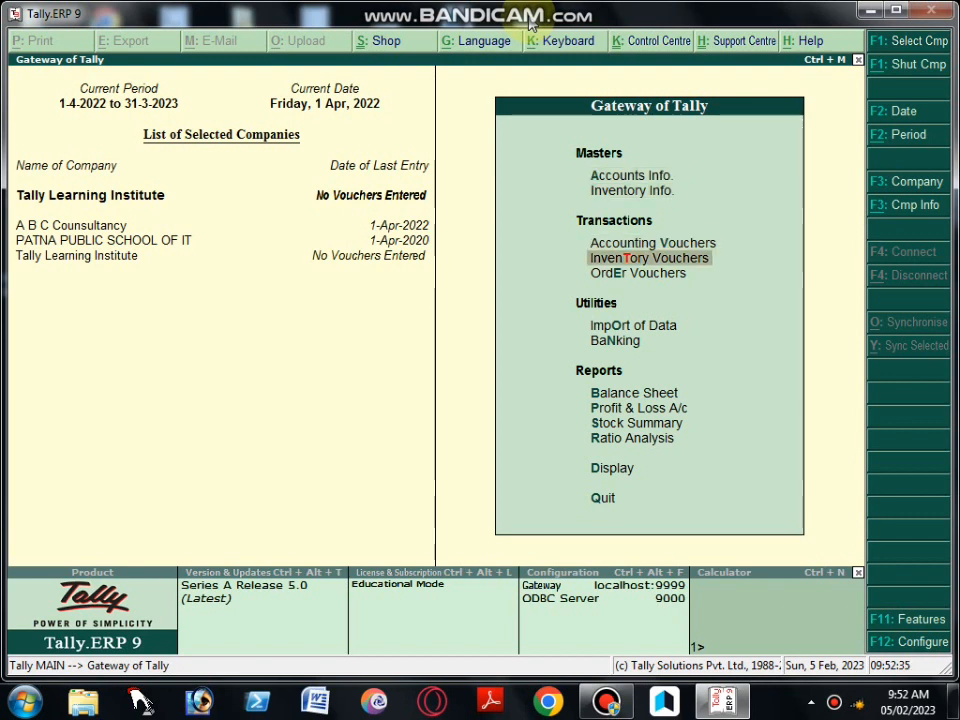
key(Down)
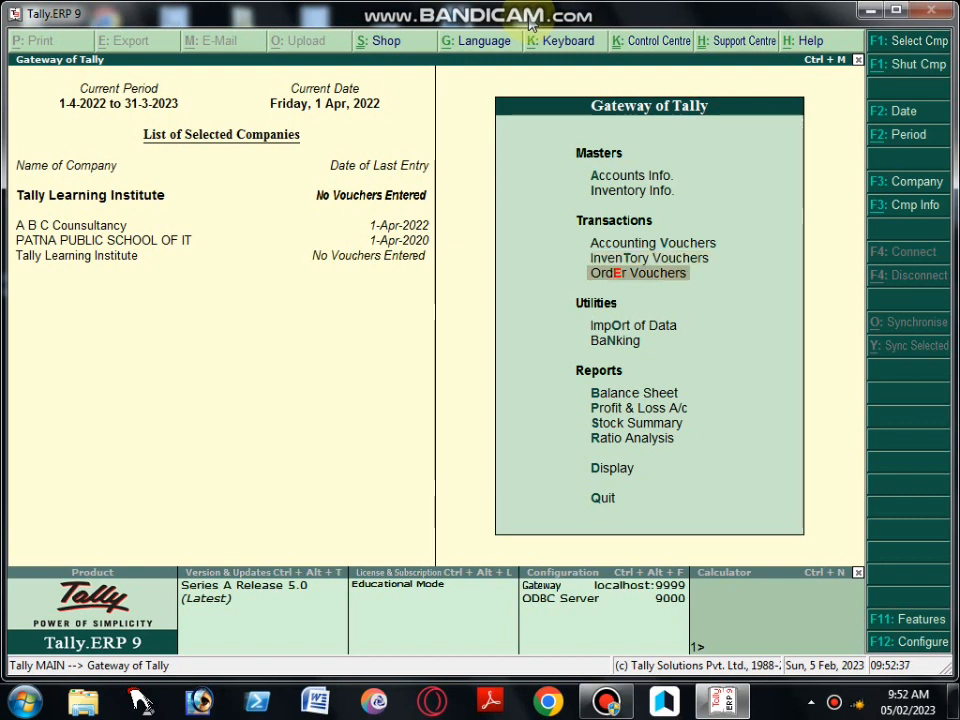
key(Down)
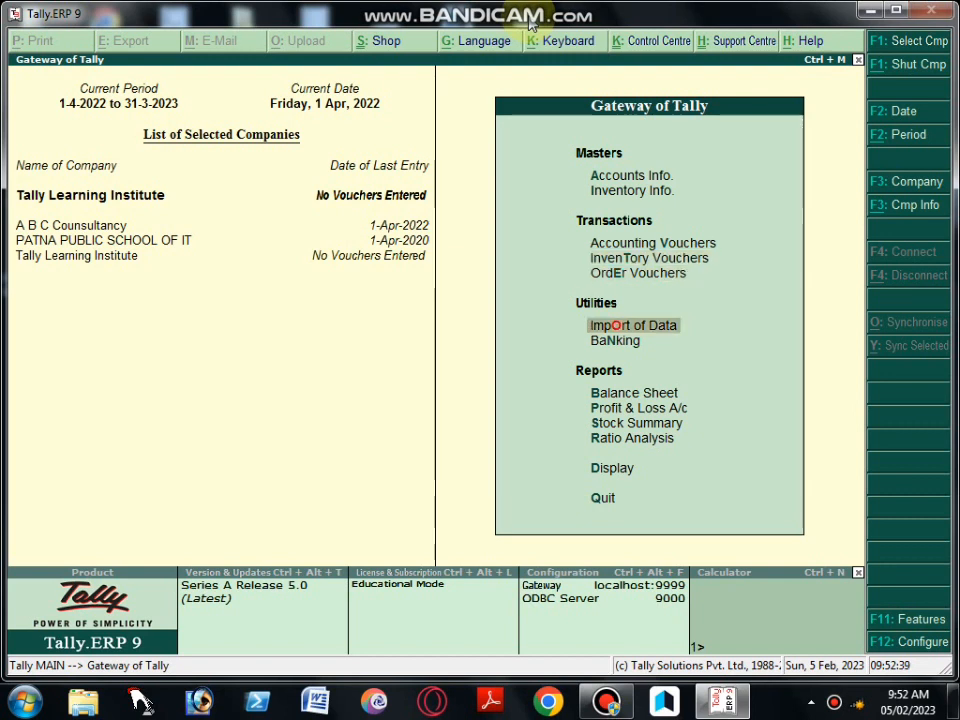
key(Down)
key(Down)
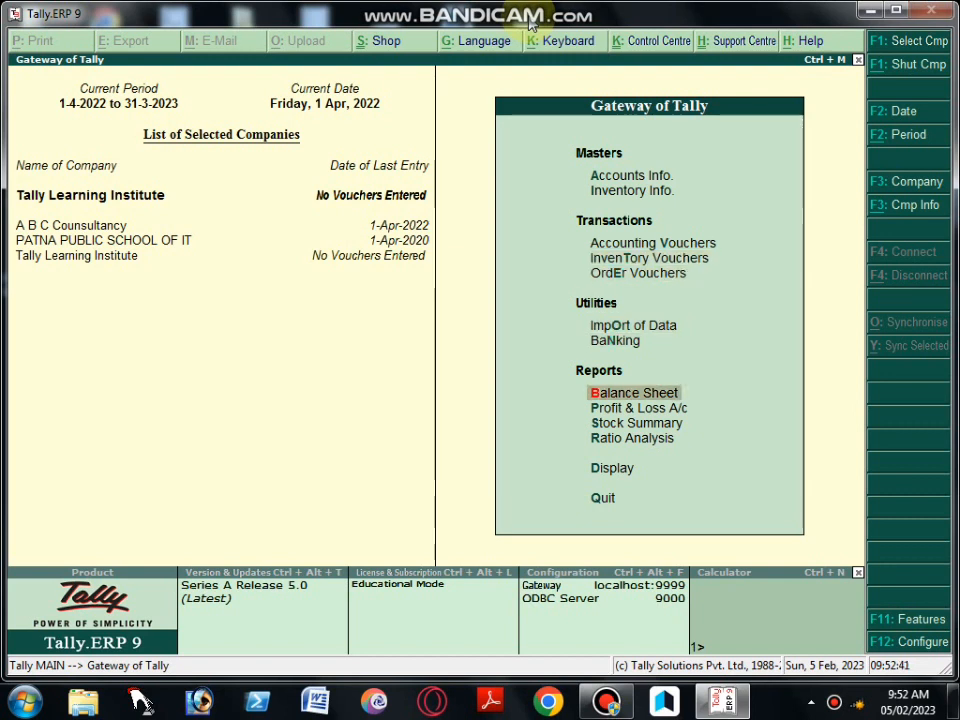
key(Down)
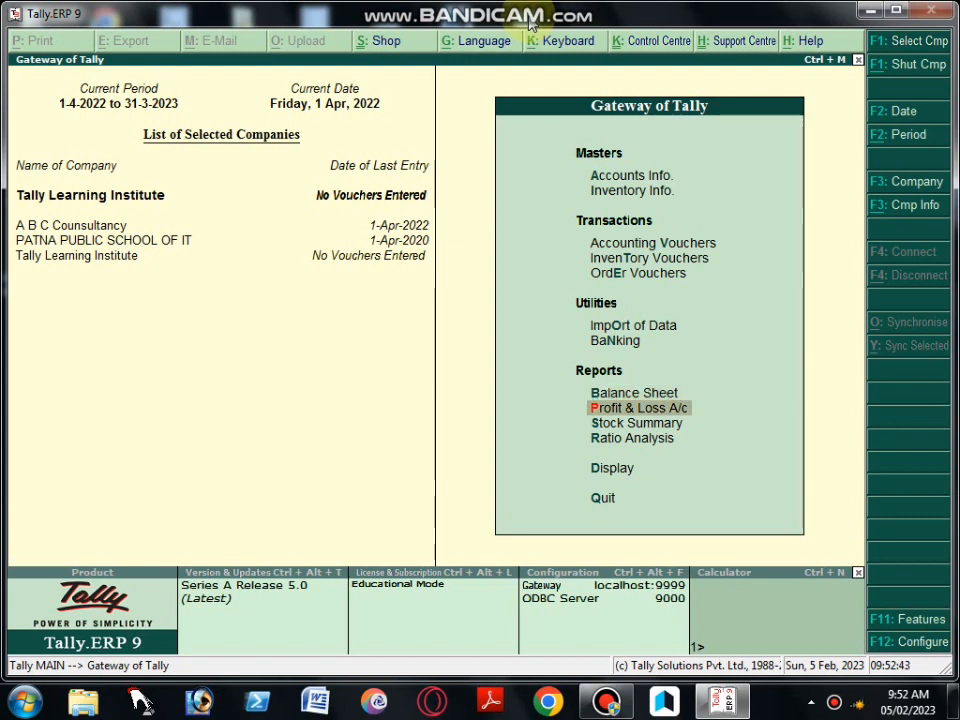
key(Down)
key(Down)
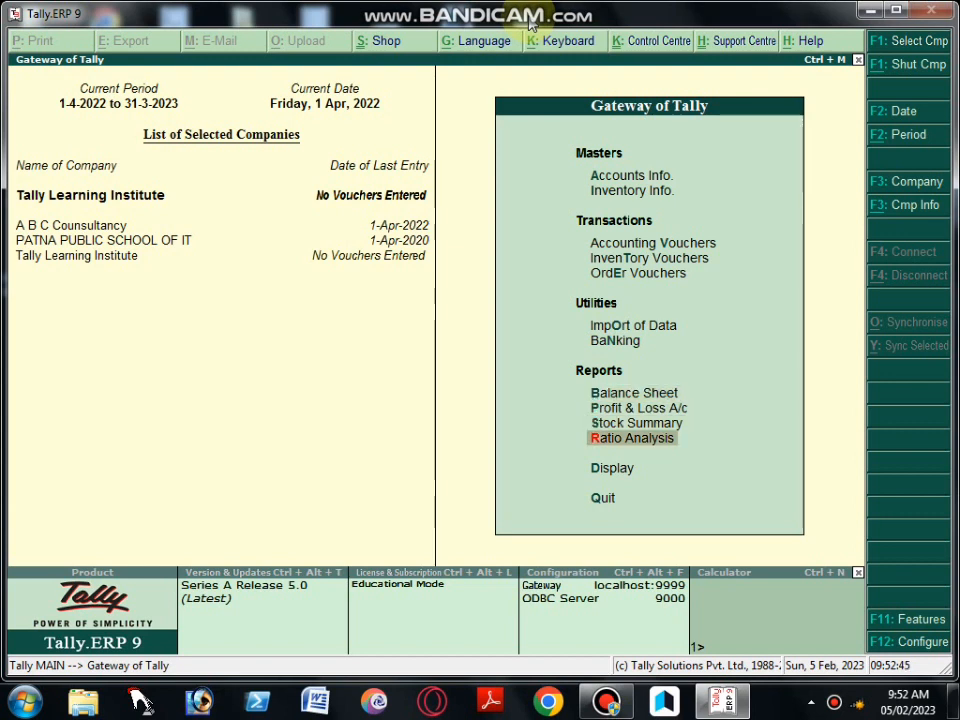
key(Down)
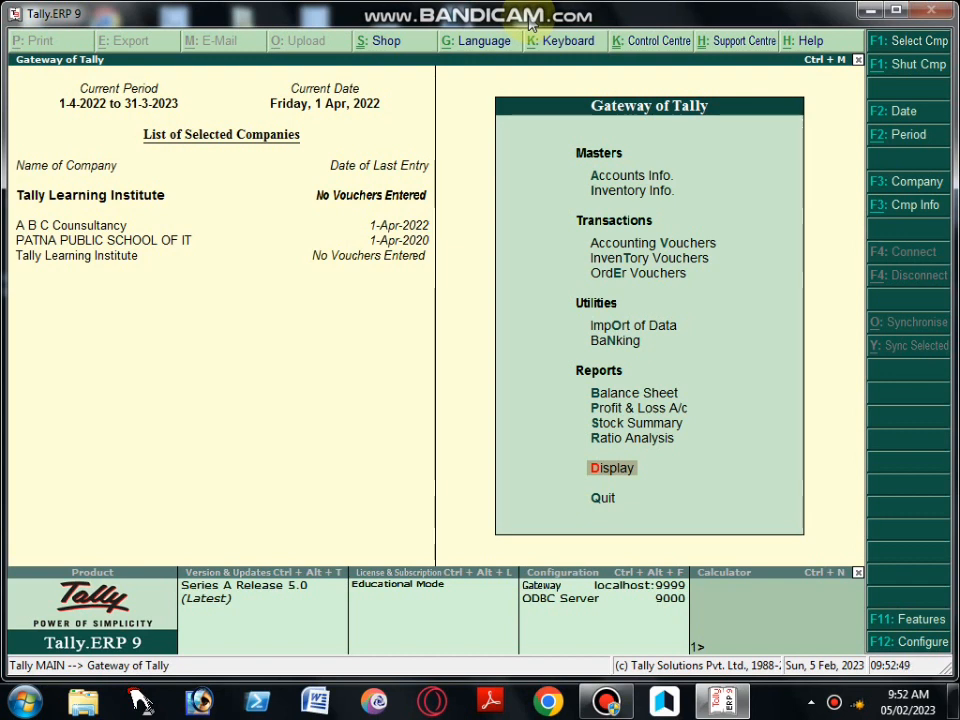
key(Up)
key(Up)
key(Up)
key(Up)
key(Up)
key(Up)
key(Up)
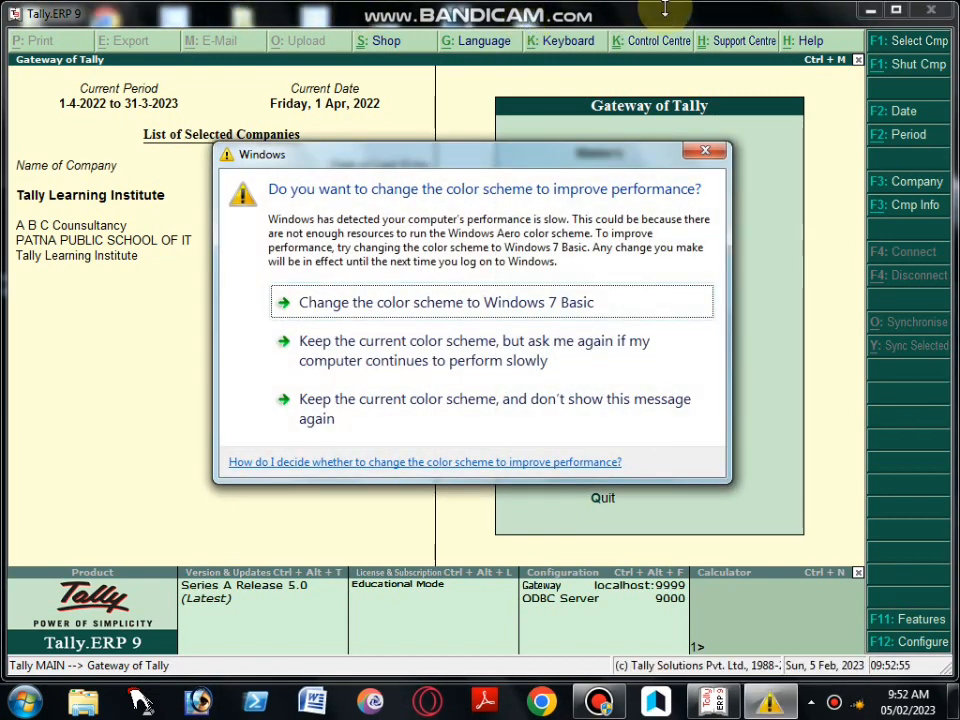
Dismiss the Windows color scheme prompt and bring up a Journal voucher in Accounting Vouchers
click(714, 153)
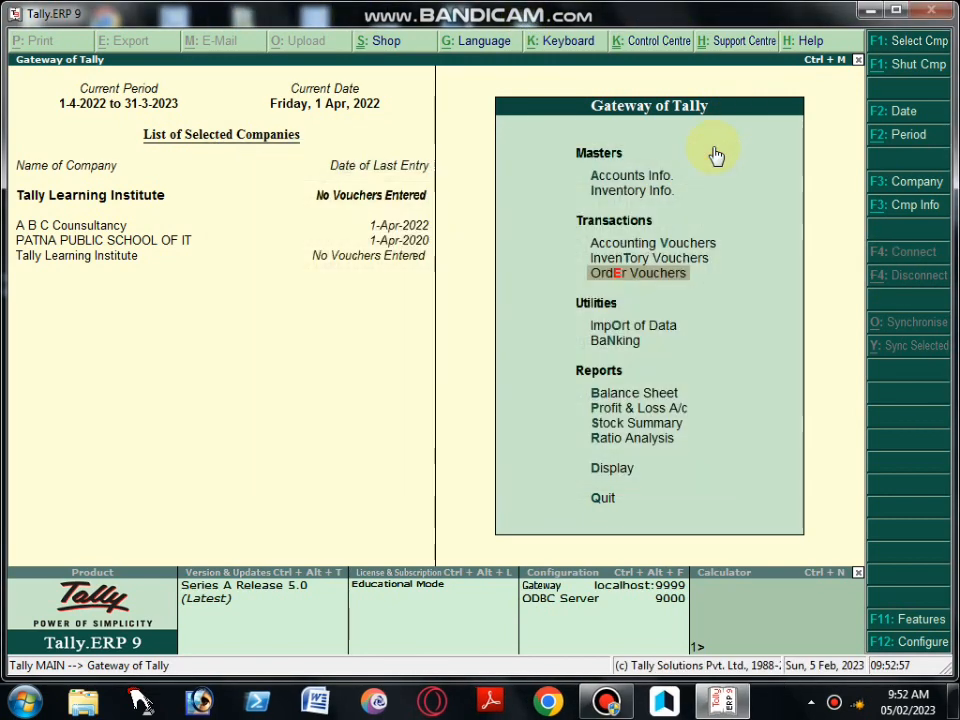
key(Up)
key(Up)
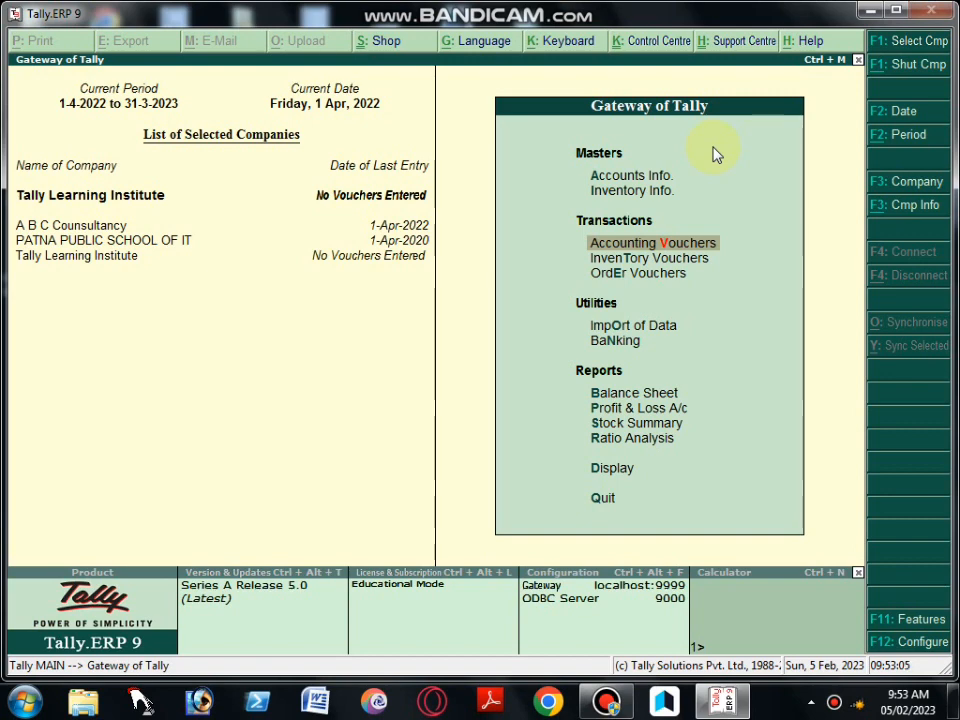
key(Return)
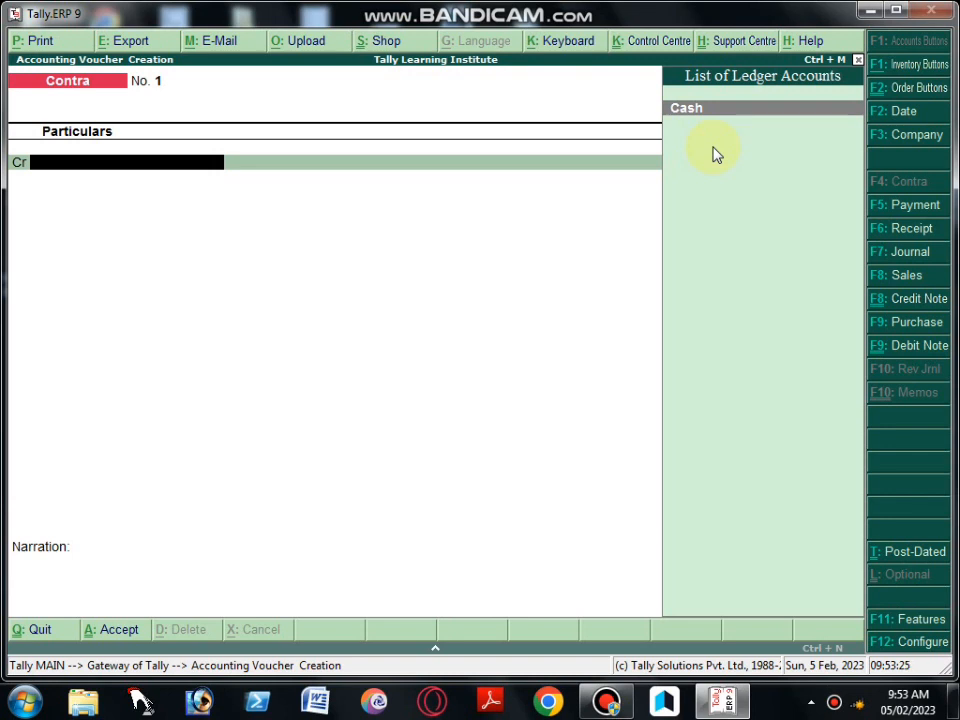
key(F7)
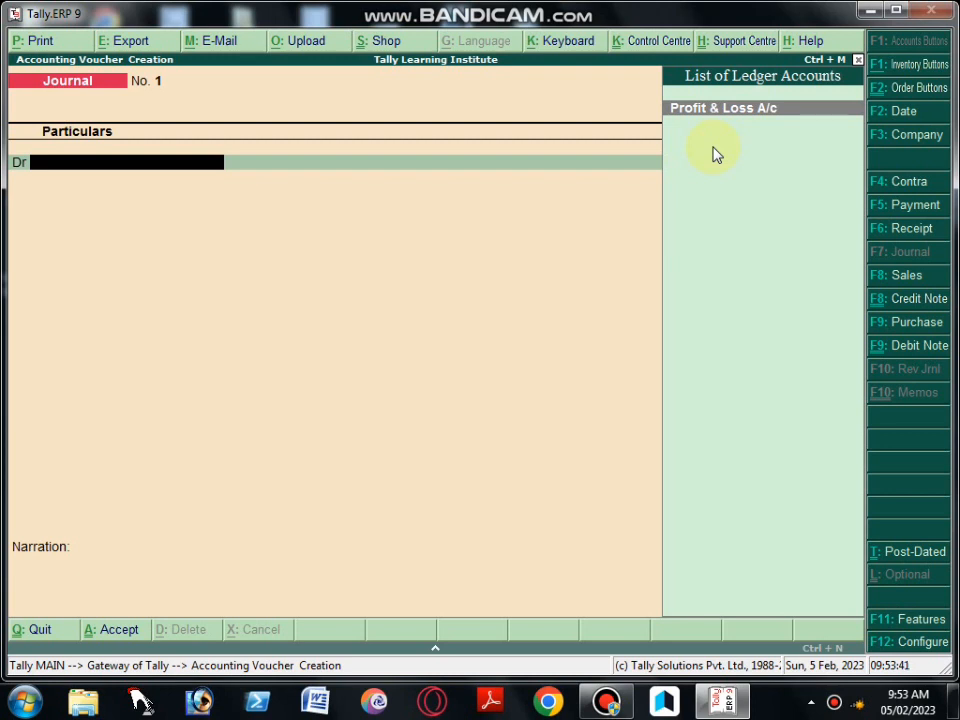
Quit the blank Journal voucher without saving, dismissing the Windows color scheme prompt
key(Escape)
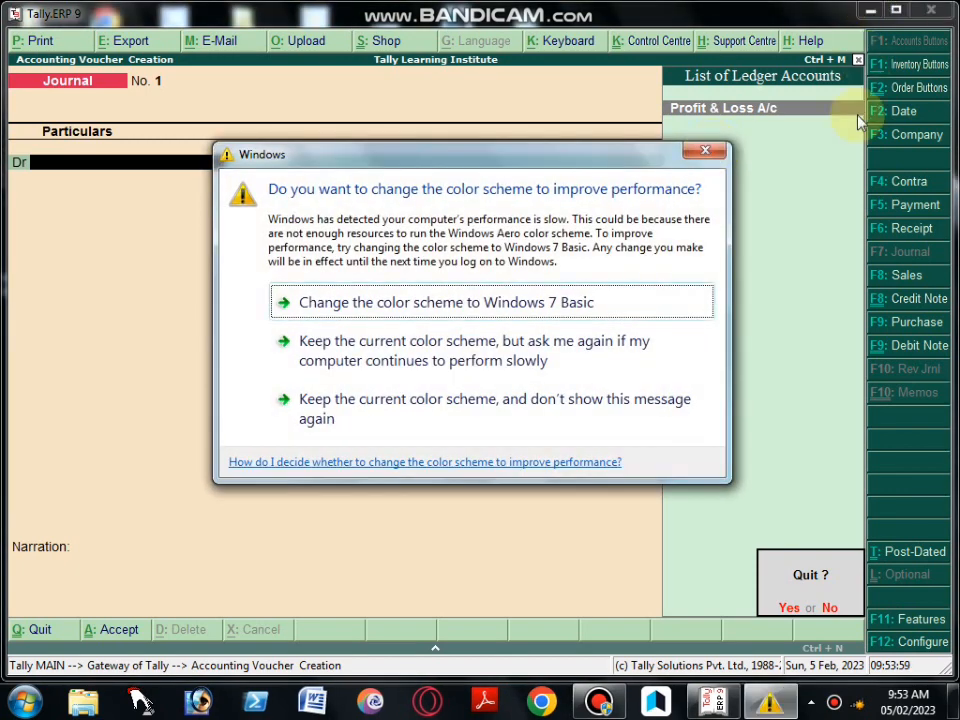
click(713, 153)
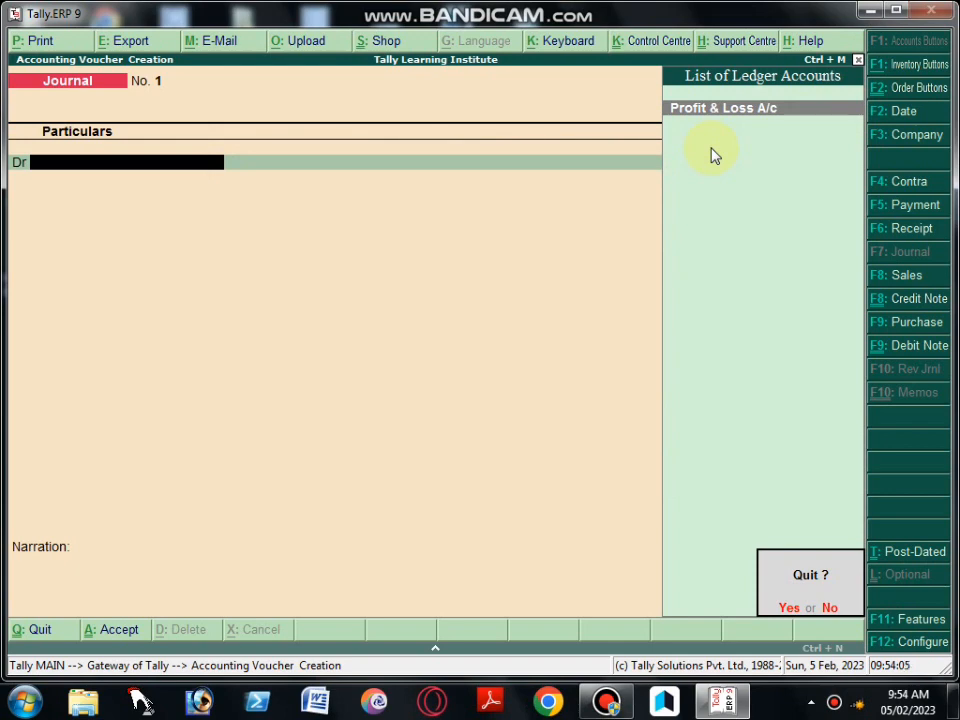
key(y)
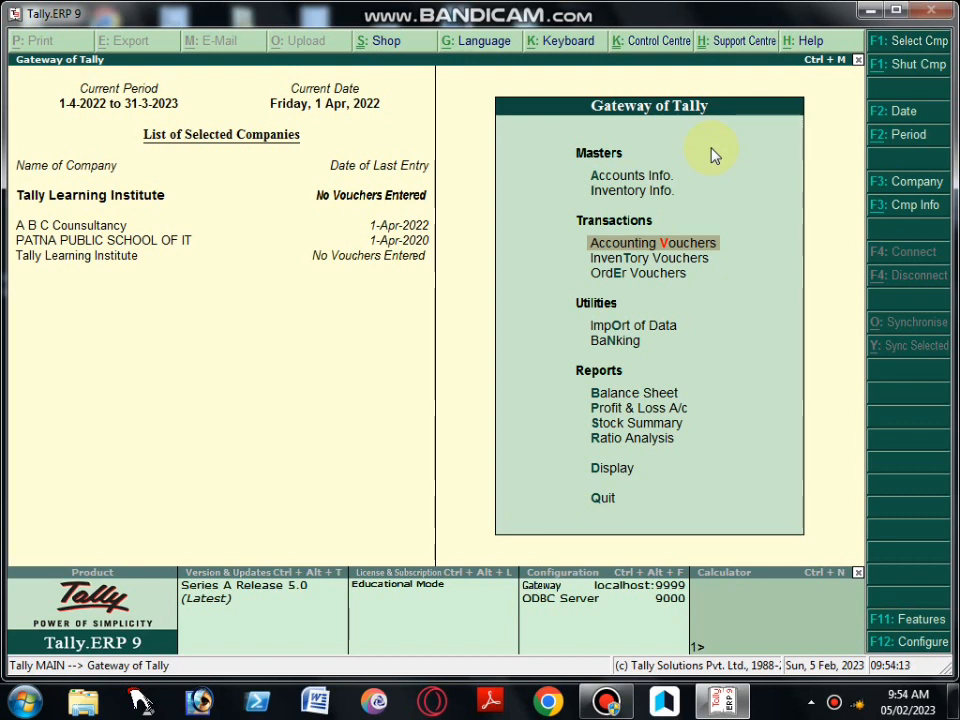
Open the Accounts Info. masters for Tally Learning Institute
key(Up)
key(Up)
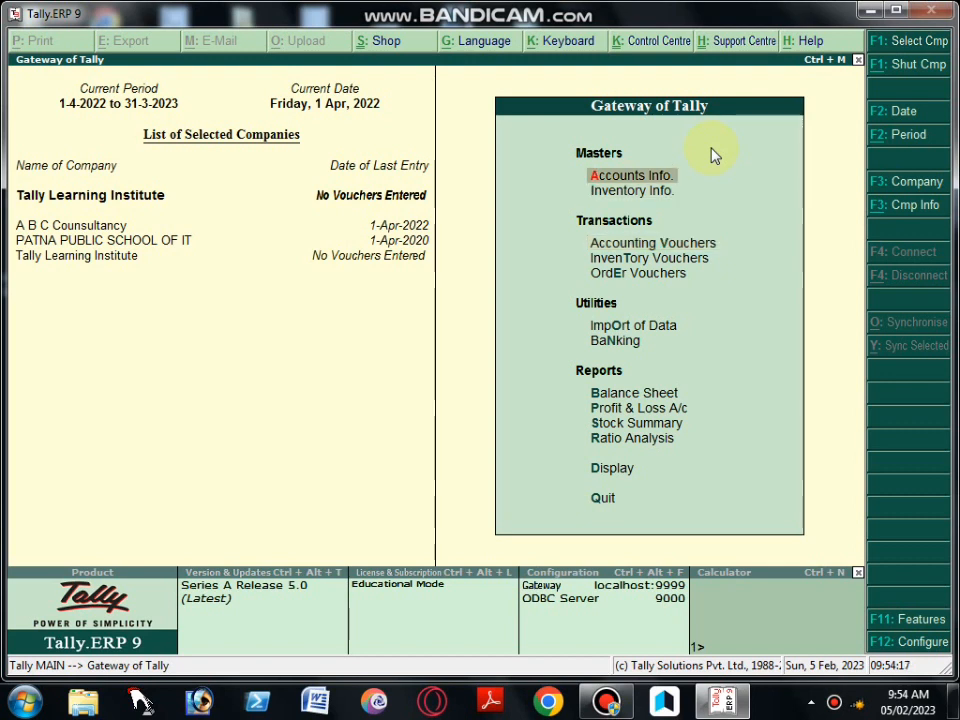
key(Return)
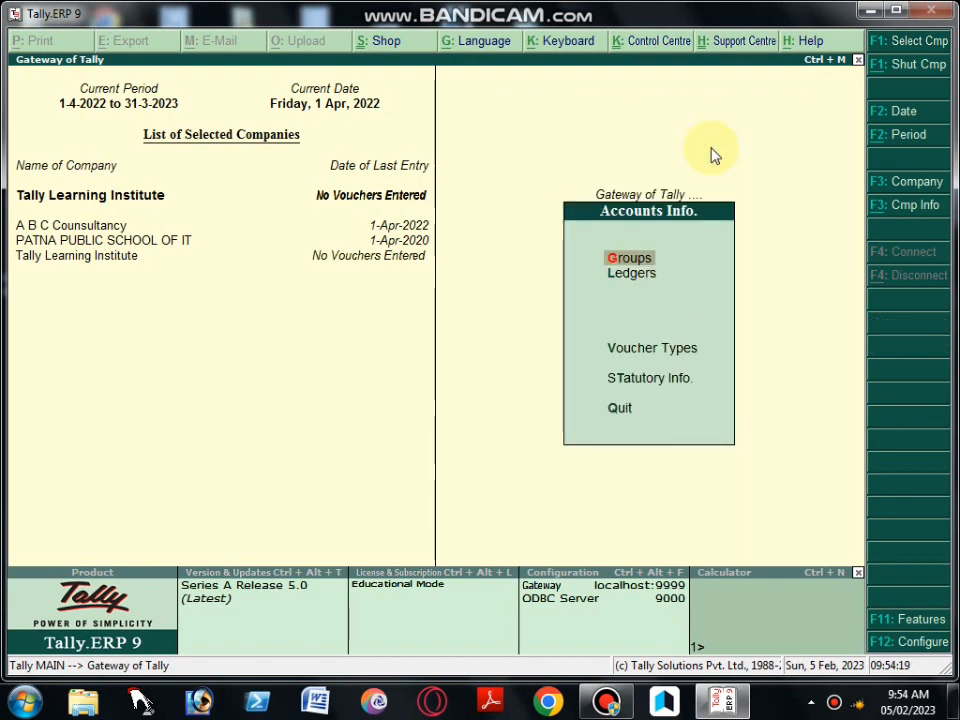
Examine the Accounts Info. options and the single and multiple Groups options, and return to Accounts Info
key(Down)
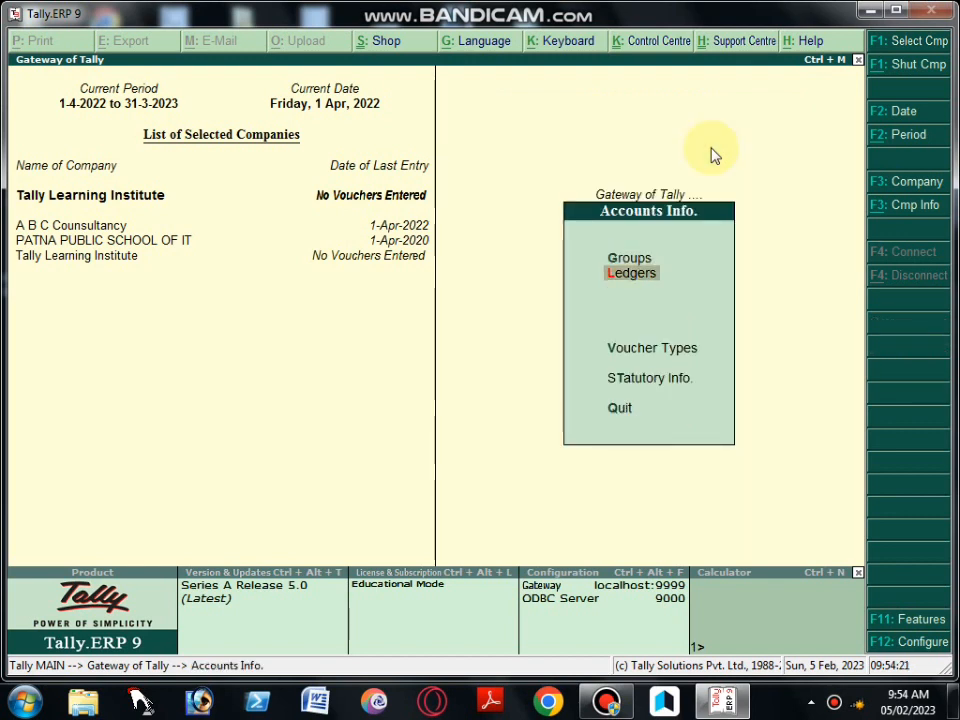
key(Down)
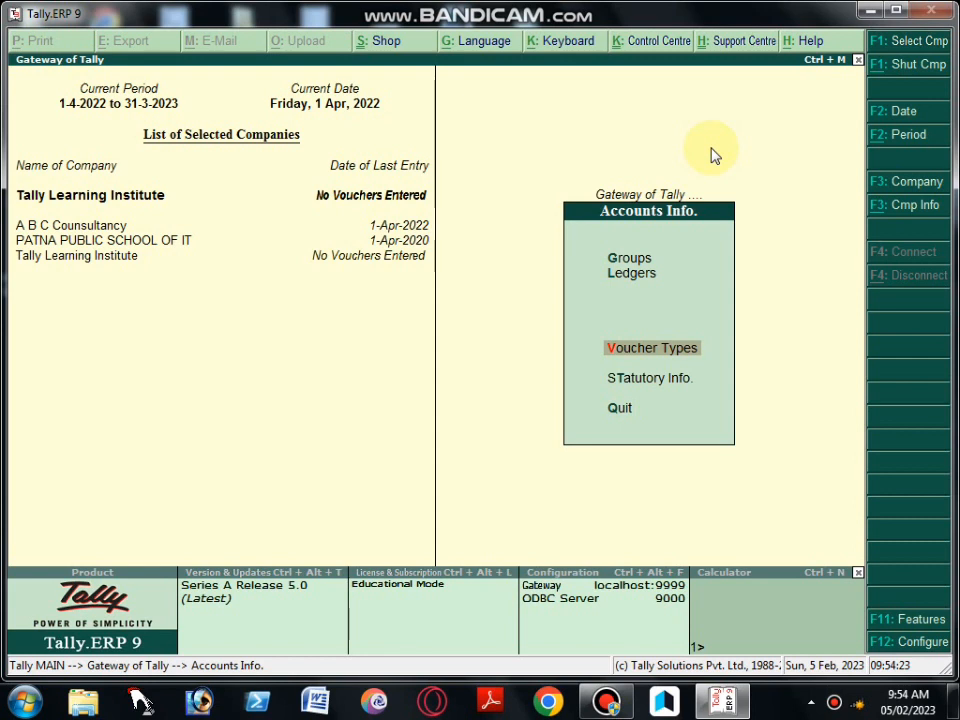
key(Down)
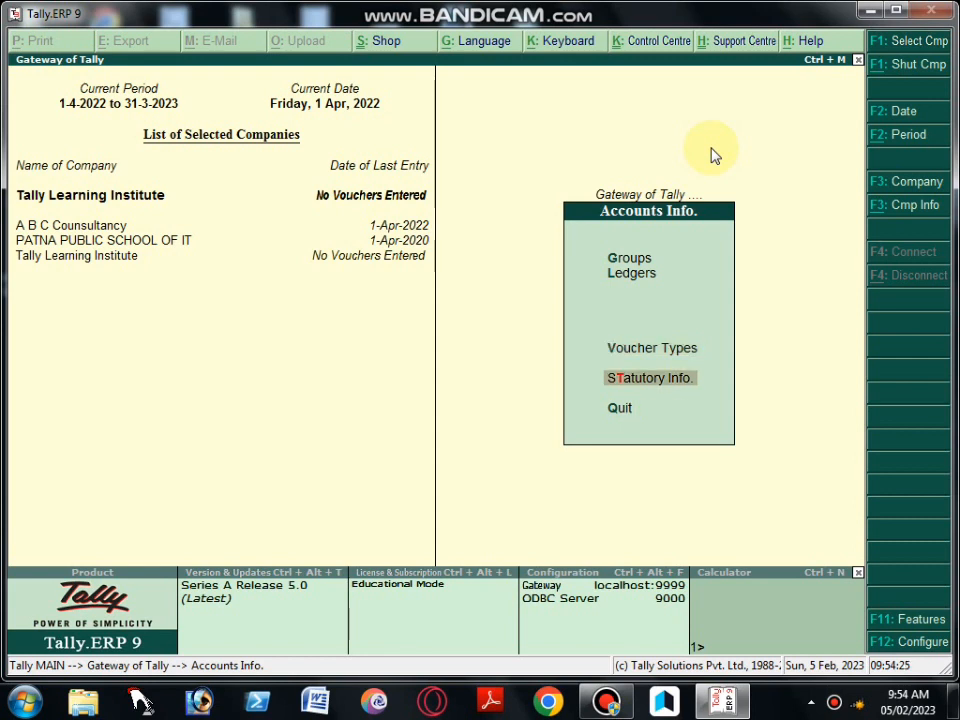
key(Up)
key(Up)
key(Up)
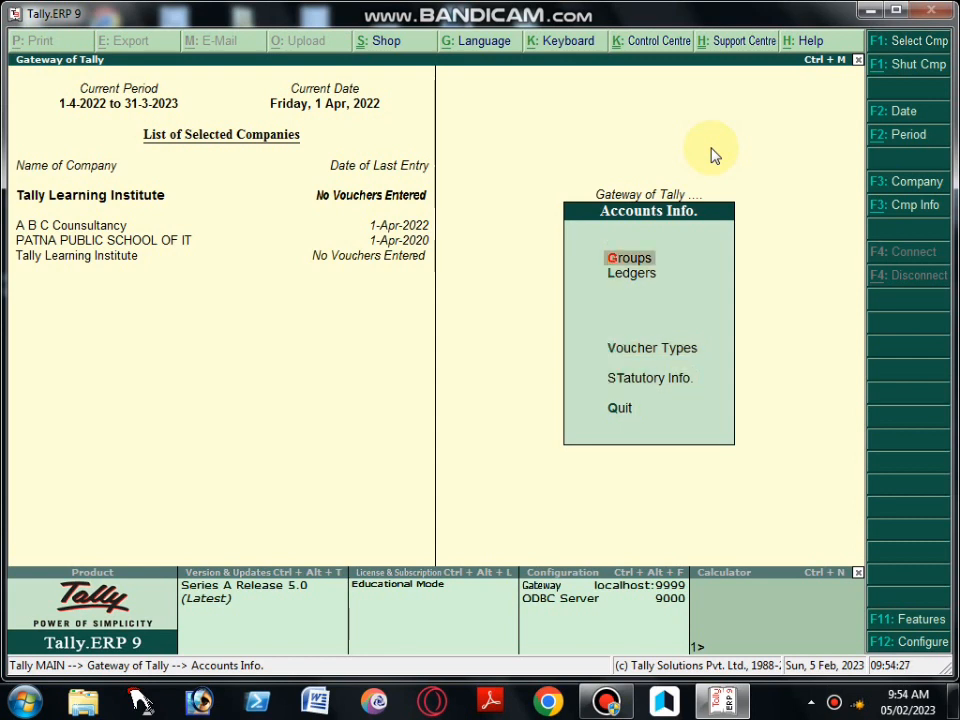
key(Return)
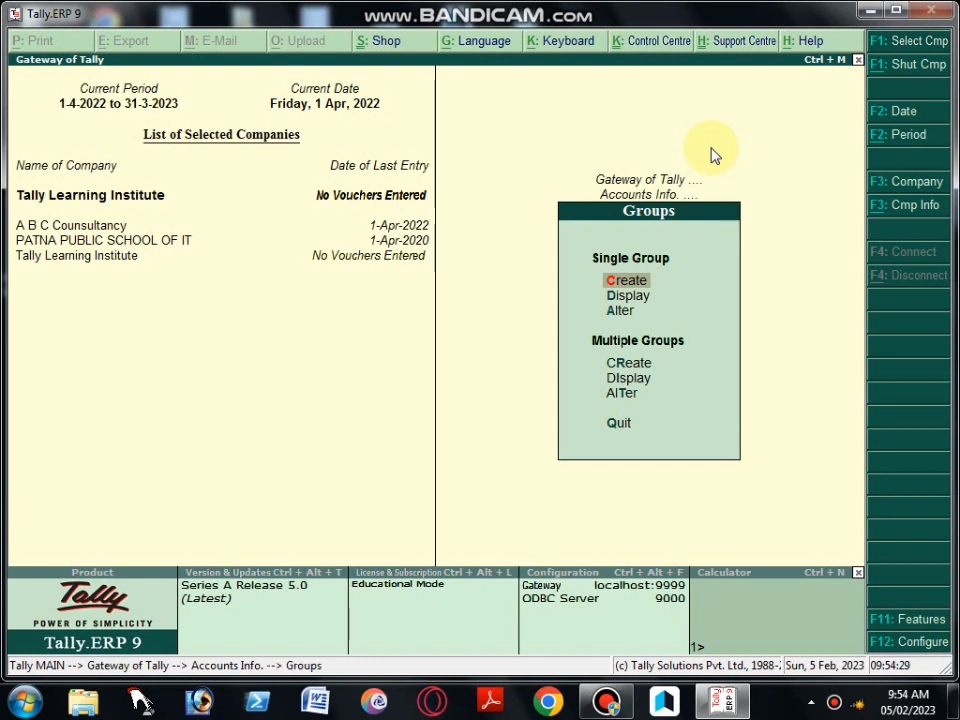
key(Escape)
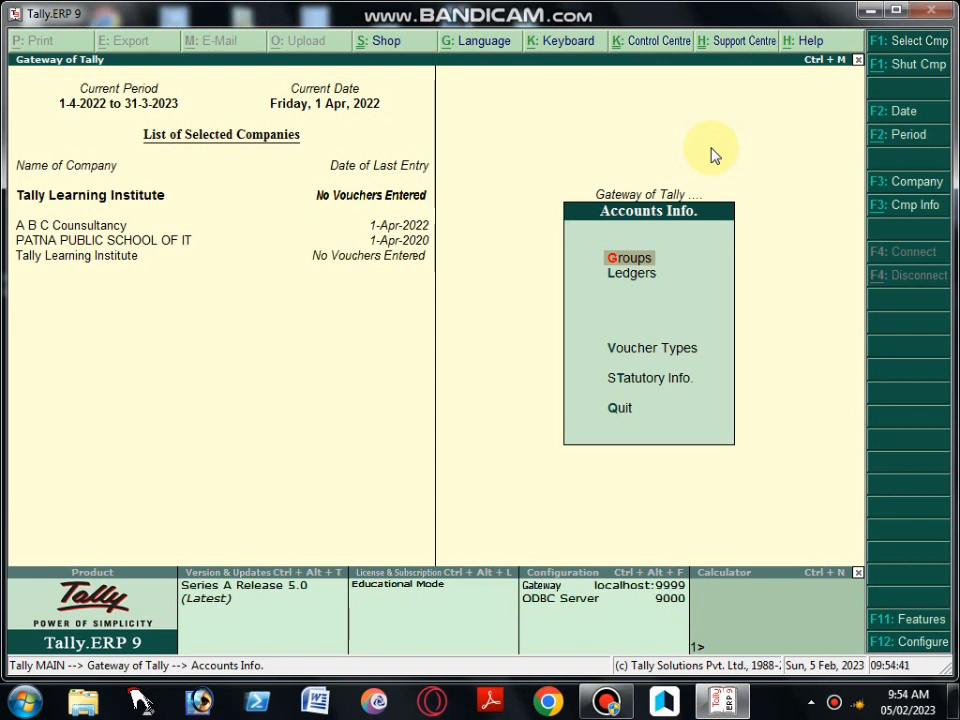
Open the creation form for a single ledger, dismissing the Windows color scheme prompt
key(Down)
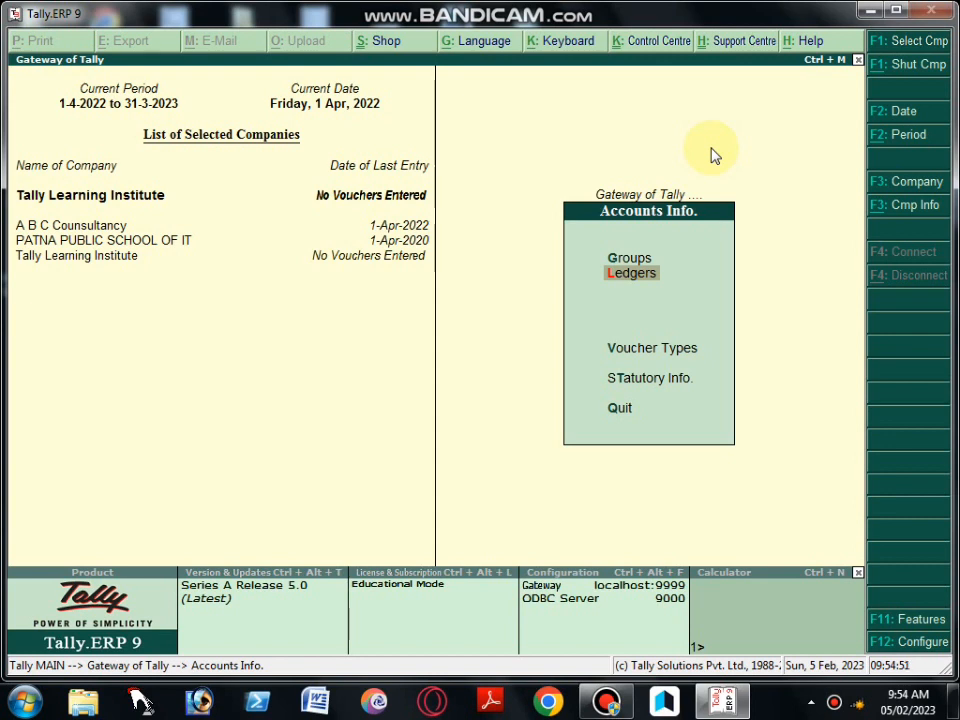
key(Return)
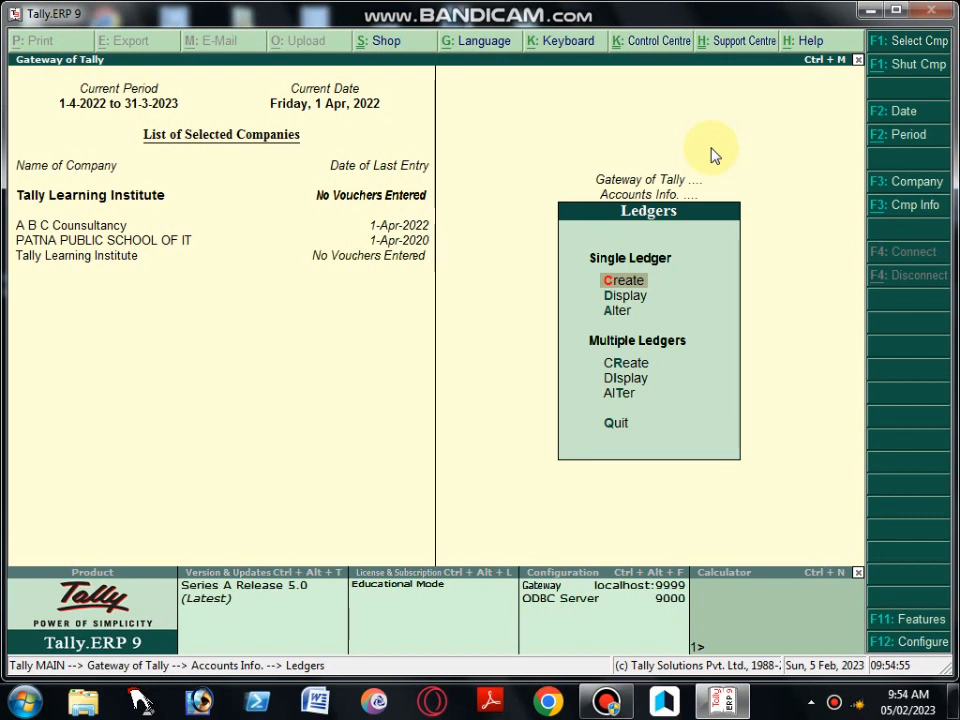
key(Down)
key(Down)
key(Down)
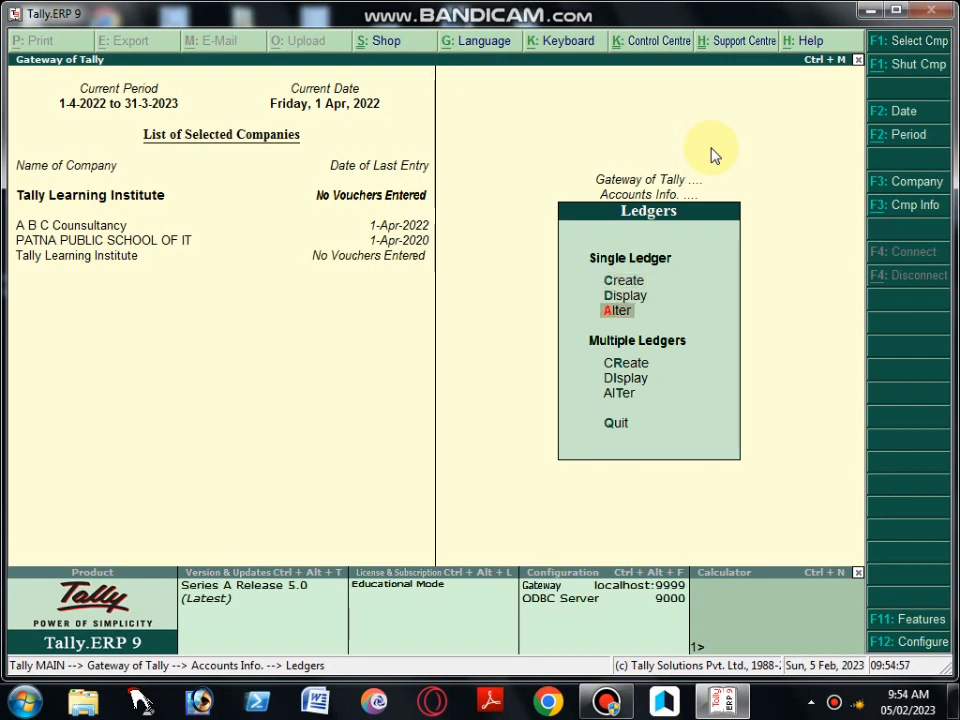
key(Up)
key(Up)
key(Up)
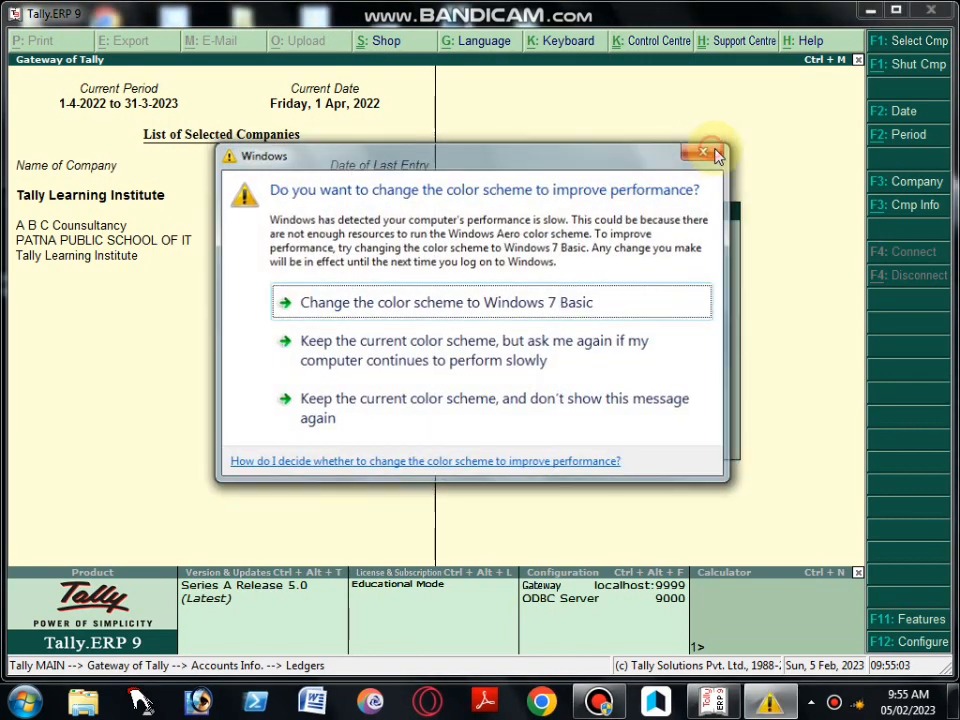
click(716, 155)
key(Return)
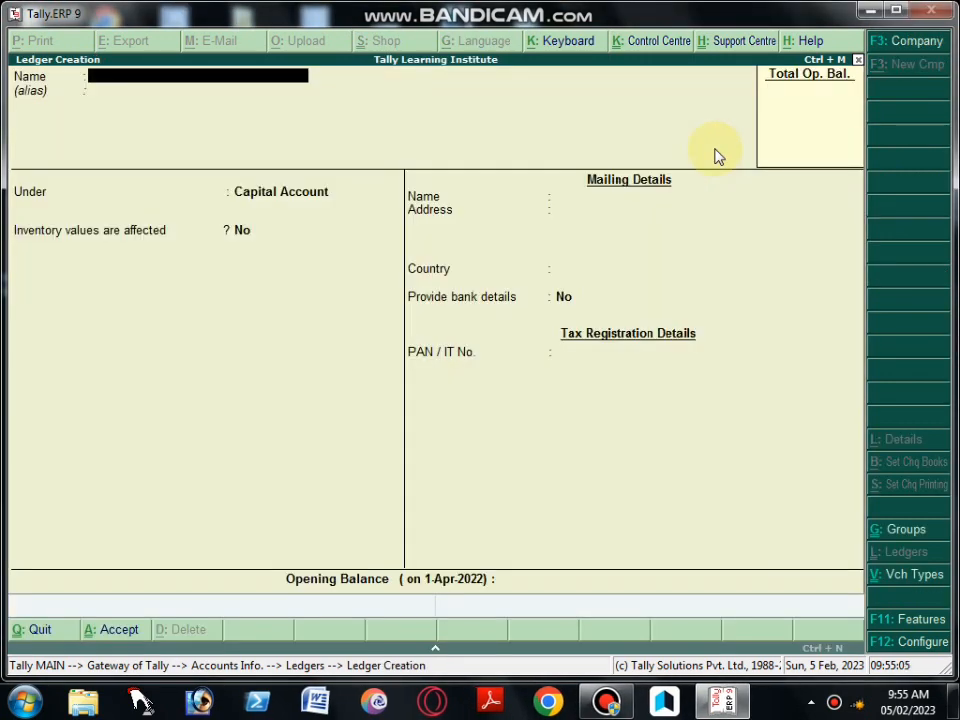
Name the new ledger South Bihar Power Distribution Com Ltd, leaving its alias blank
text(South Bihar Power)
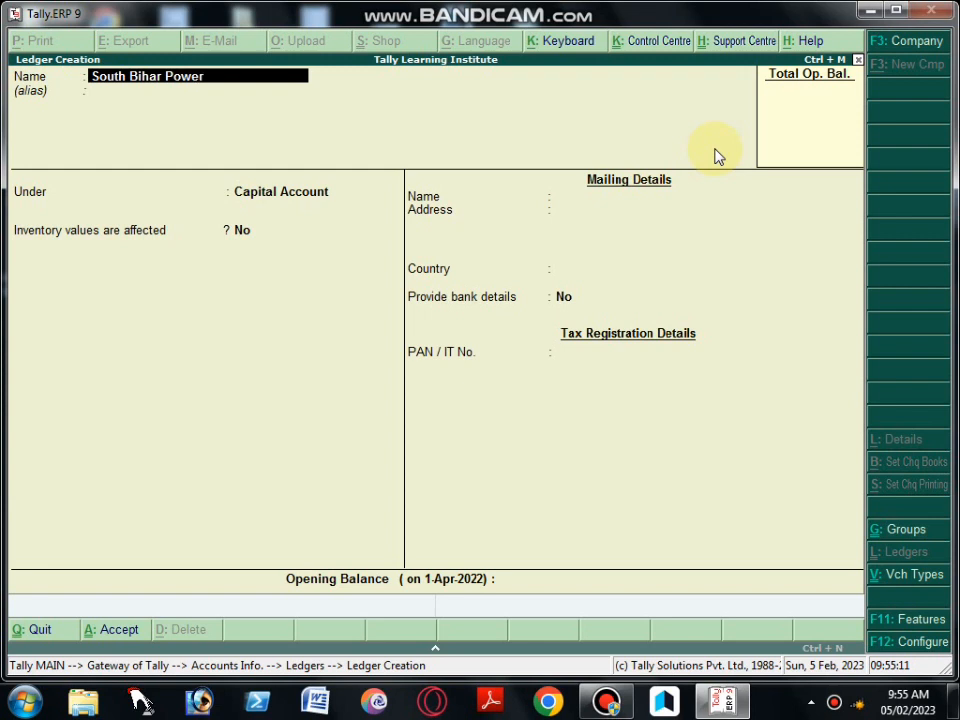
text( Distribution Com L)
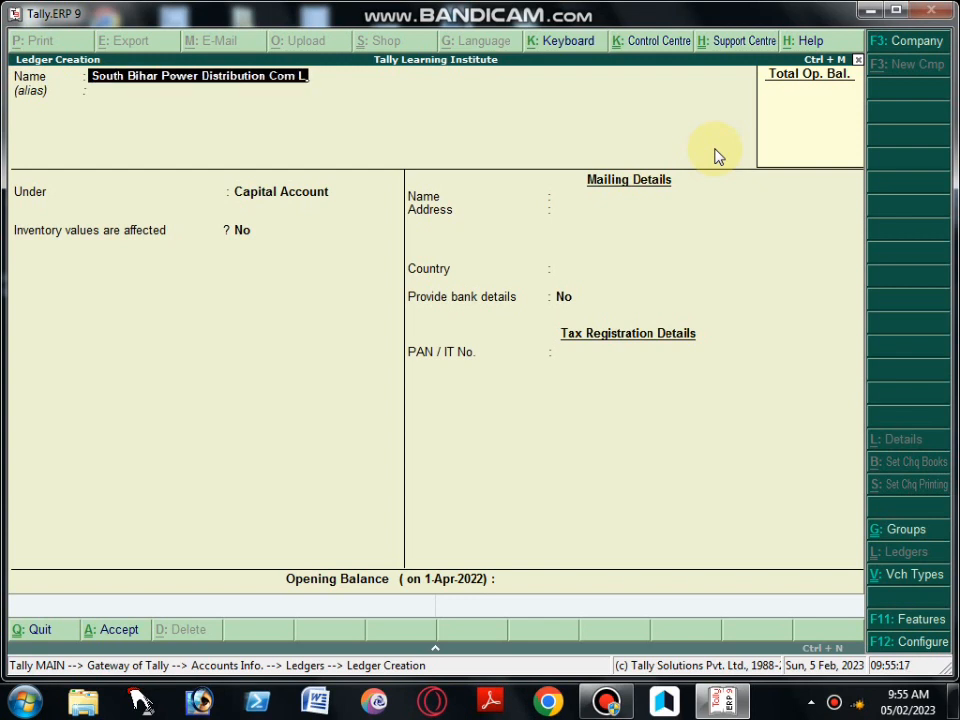
text(td)
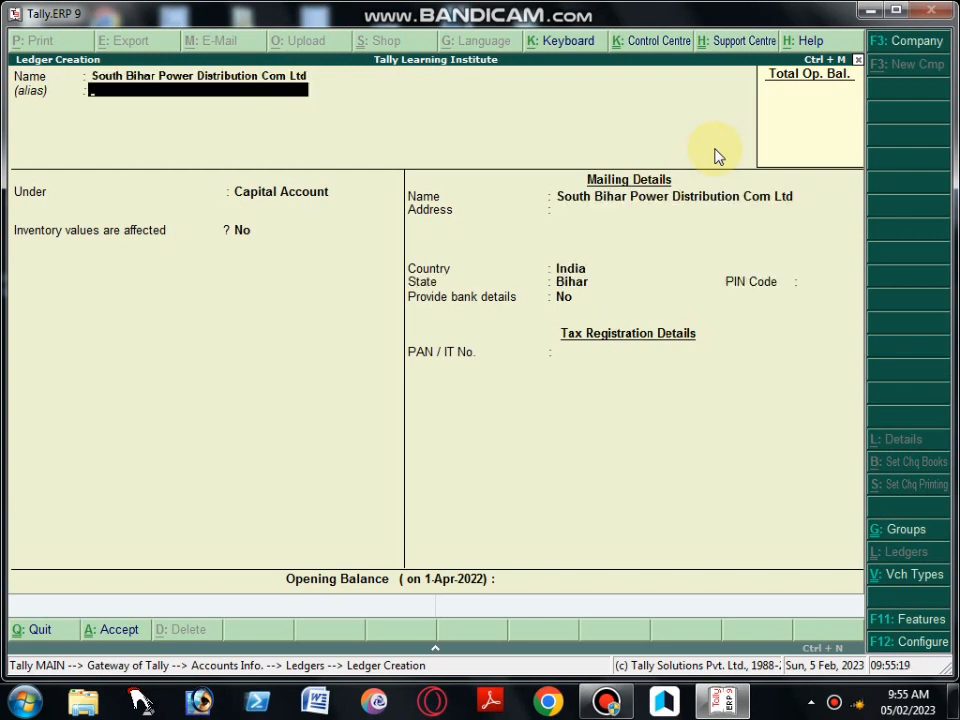
key(Return)
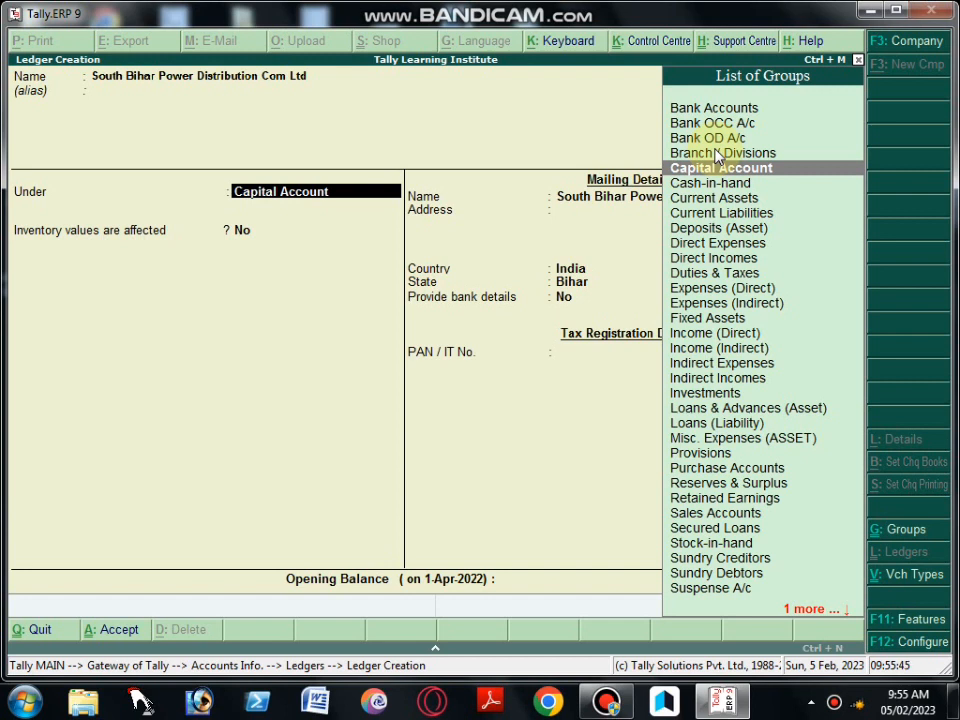
Place the South Bihar Power Distribution Com Ltd ledger under Current Liabilities, keep the remaining defaults and save it
text(Cu)
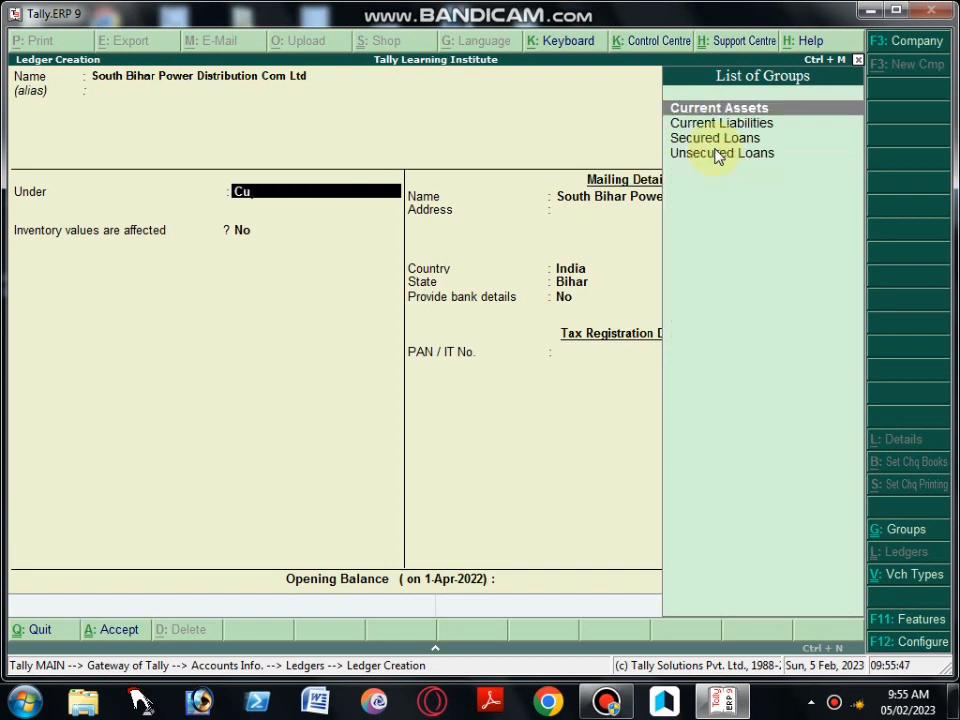
key(Down)
key(Return)
key(Return)
key(Return)
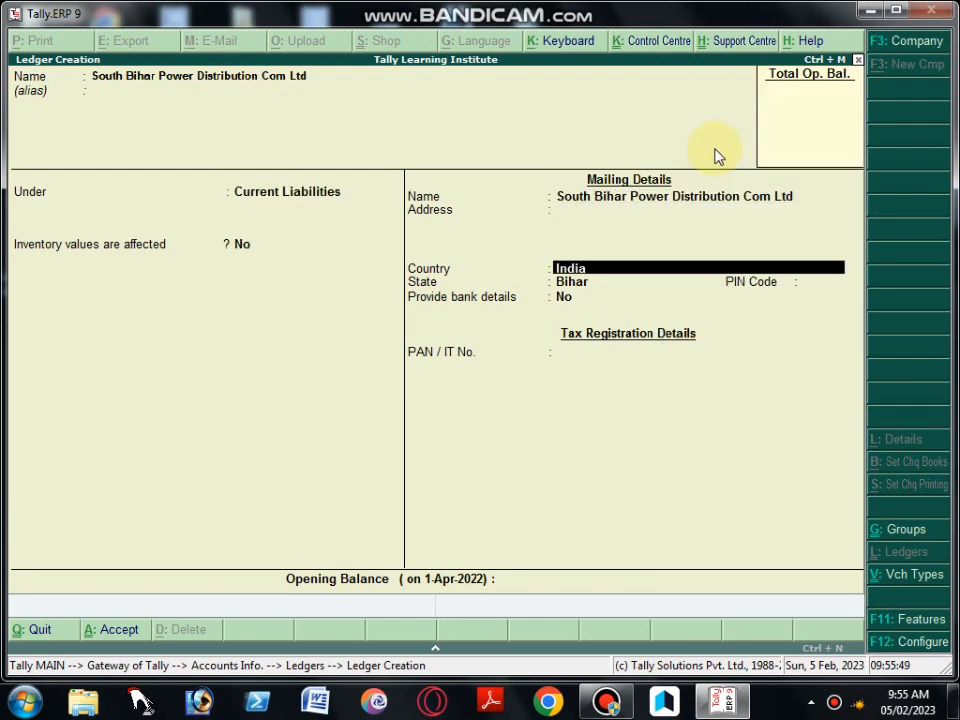
key(Return)
key(Return)
key(Return)
key(Return)
key(Return)
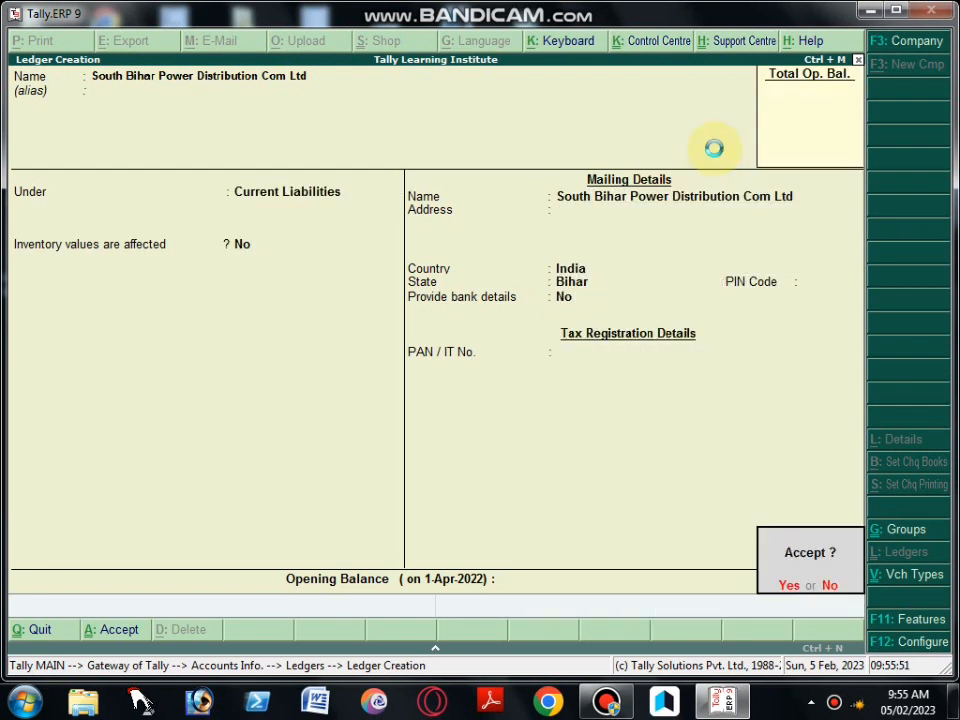
key(Return)
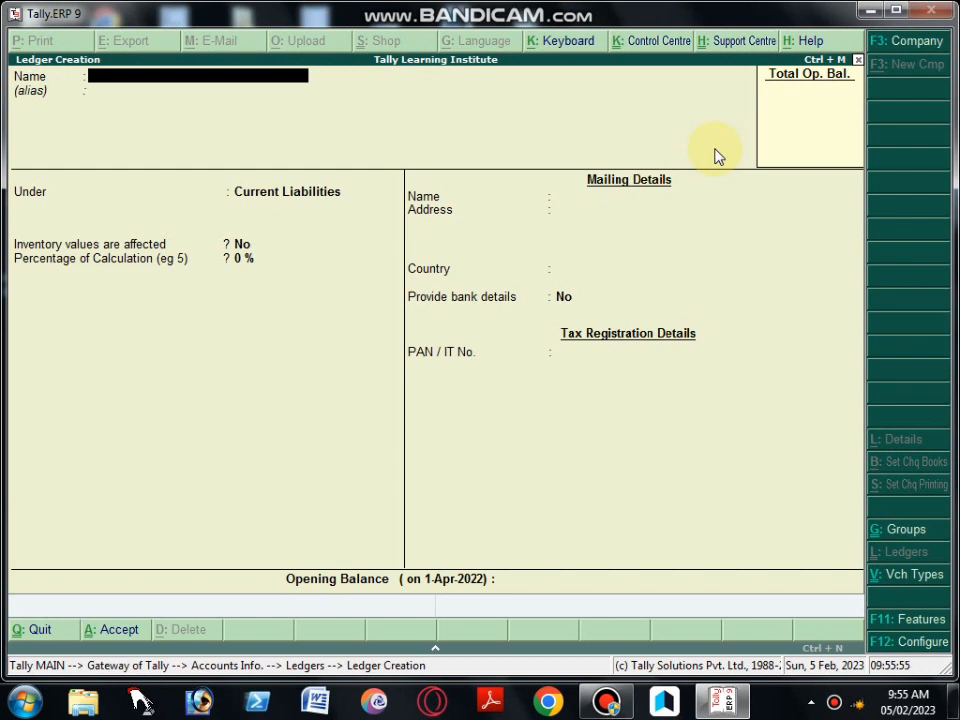
Create a ledger named Electric Exp under Indirect Expenses and save it
text(Electric Exp)
key(Return)
key(Return)
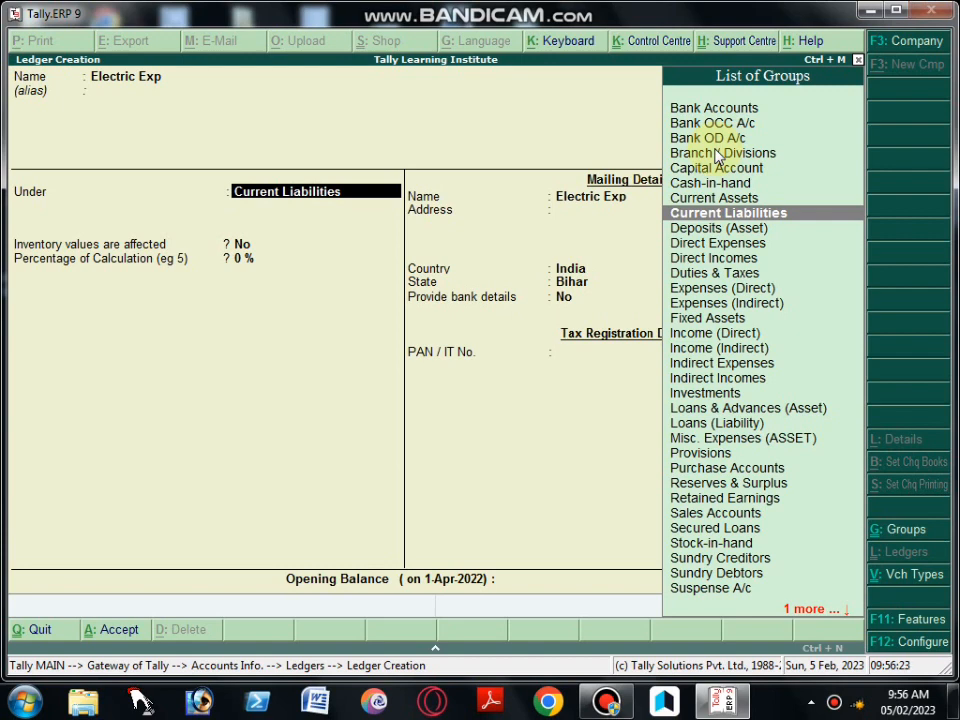
text(Ind)
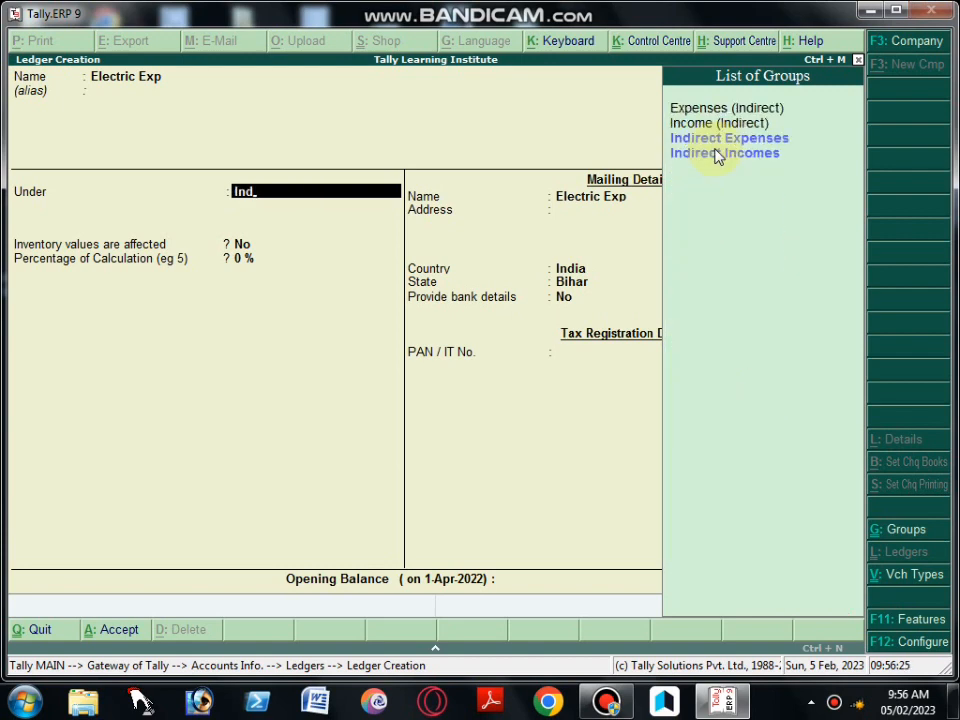
key(Return)
key(Return)
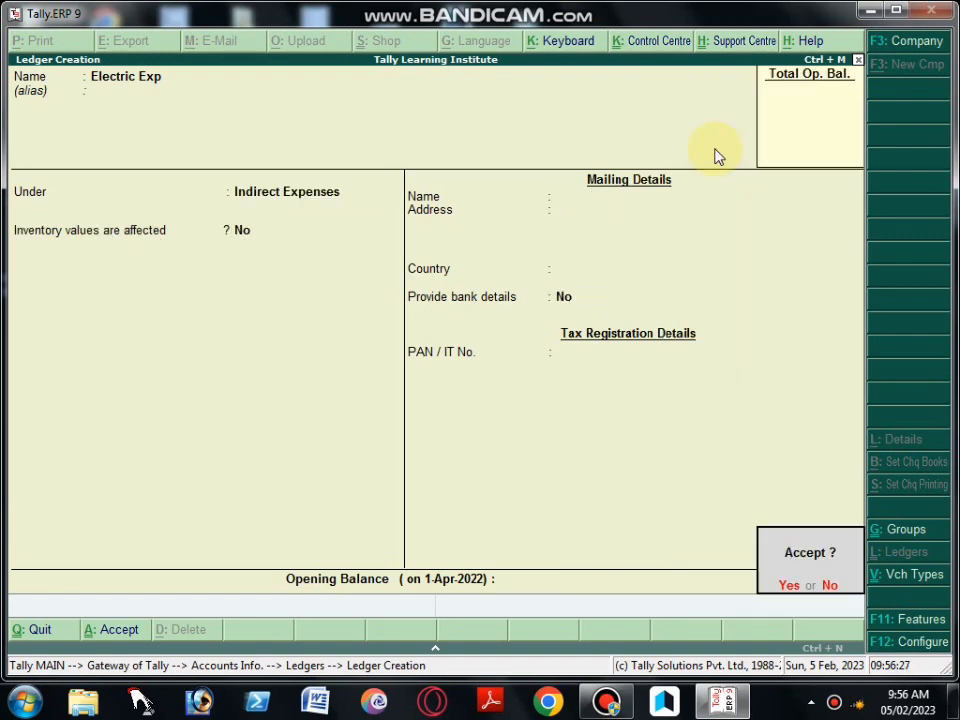
key(Return)
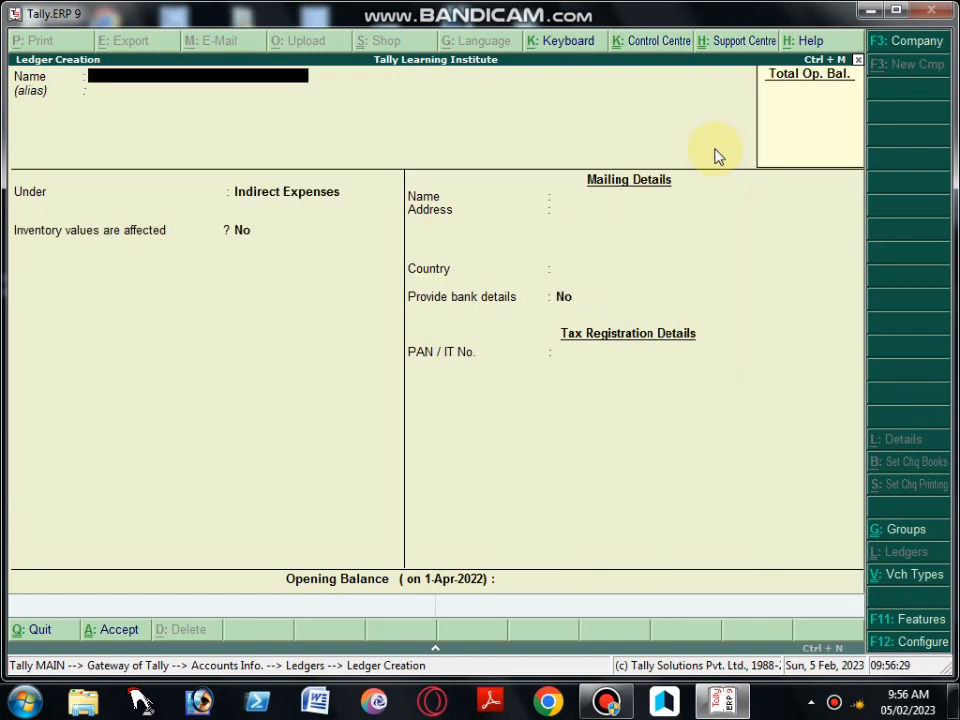
Leave ledger creation and open a new Journal voucher from the Gateway of Tally, dismissing the Windows color scheme prompt
key(Escape)
key(Return)
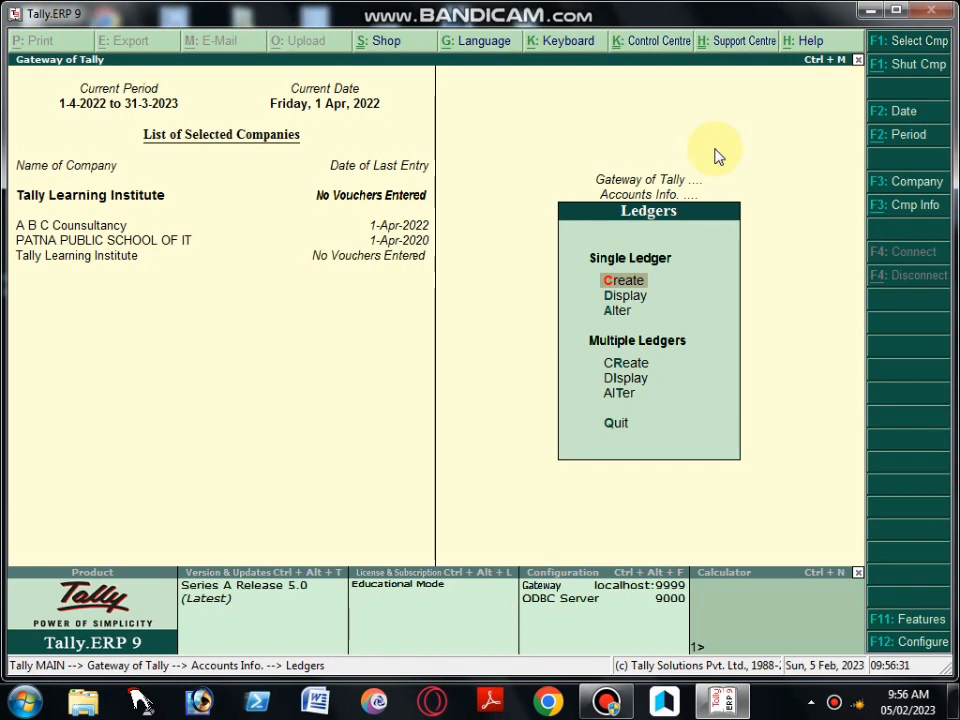
key(Escape)
key(Escape)
key(Down)
key(Down)
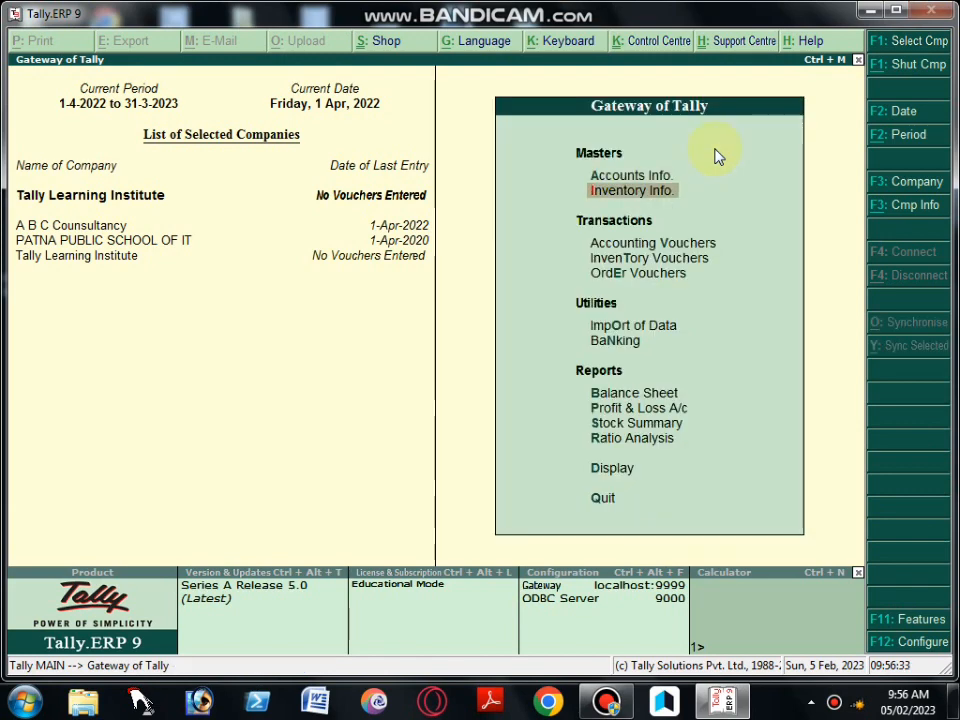
key(Return)
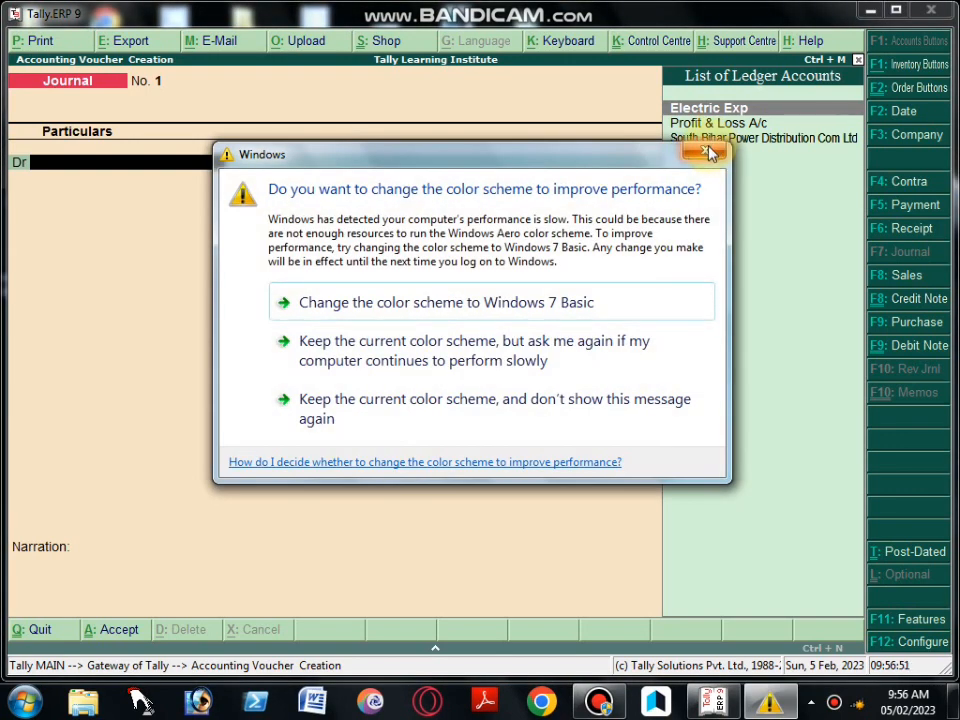
click(712, 153)
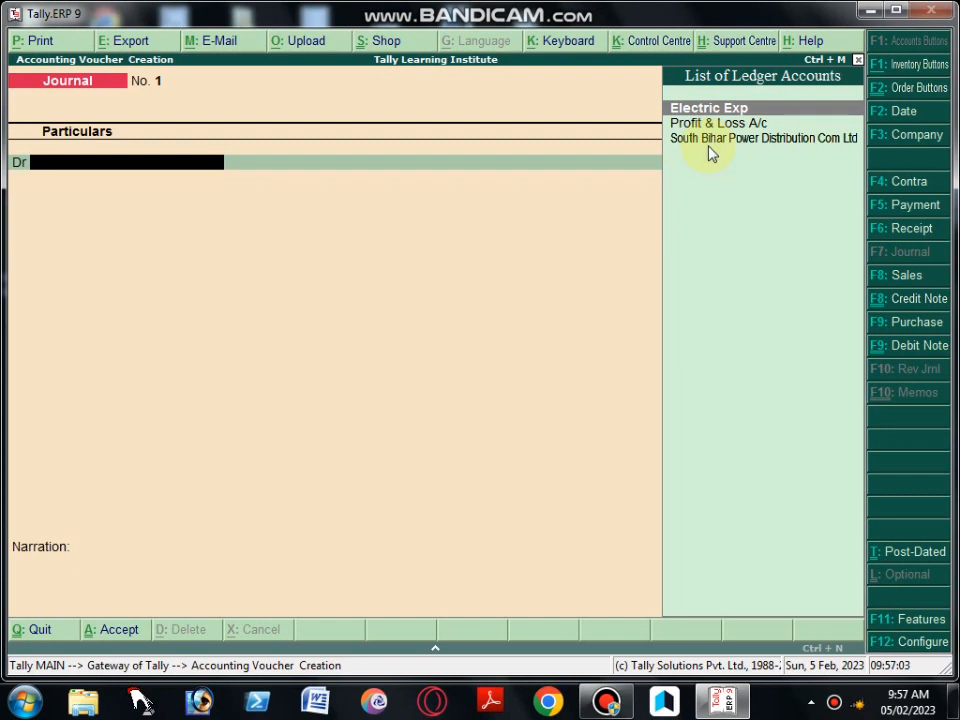
In the Journal voucher, debit Electric Exp and credit South Bihar Power Distribution Com Ltd with 550
key(Return)
text(550)
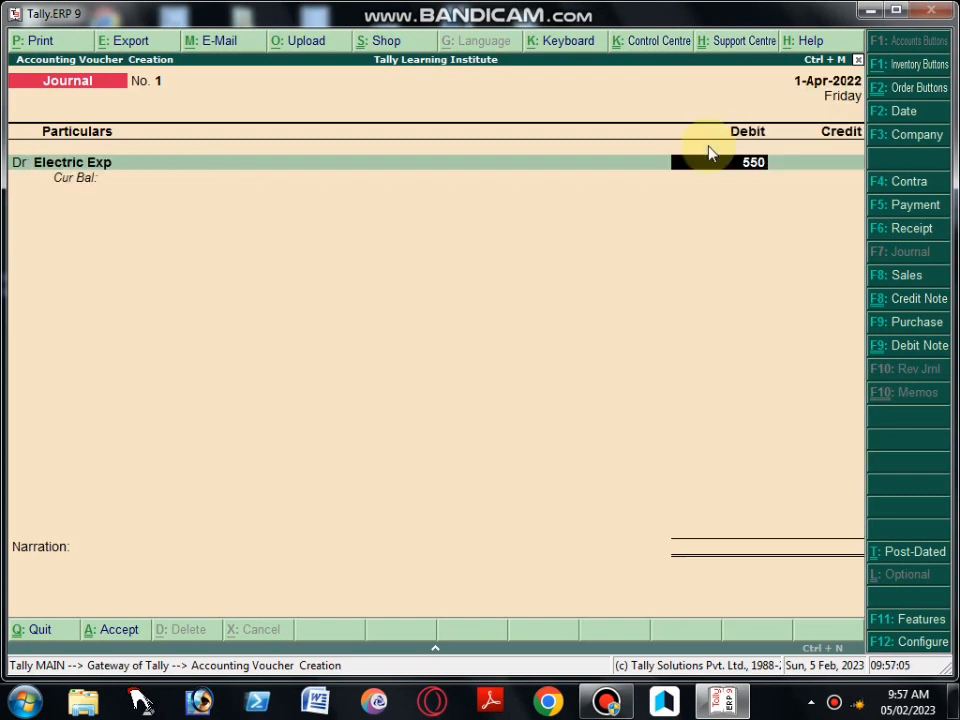
key(Return)
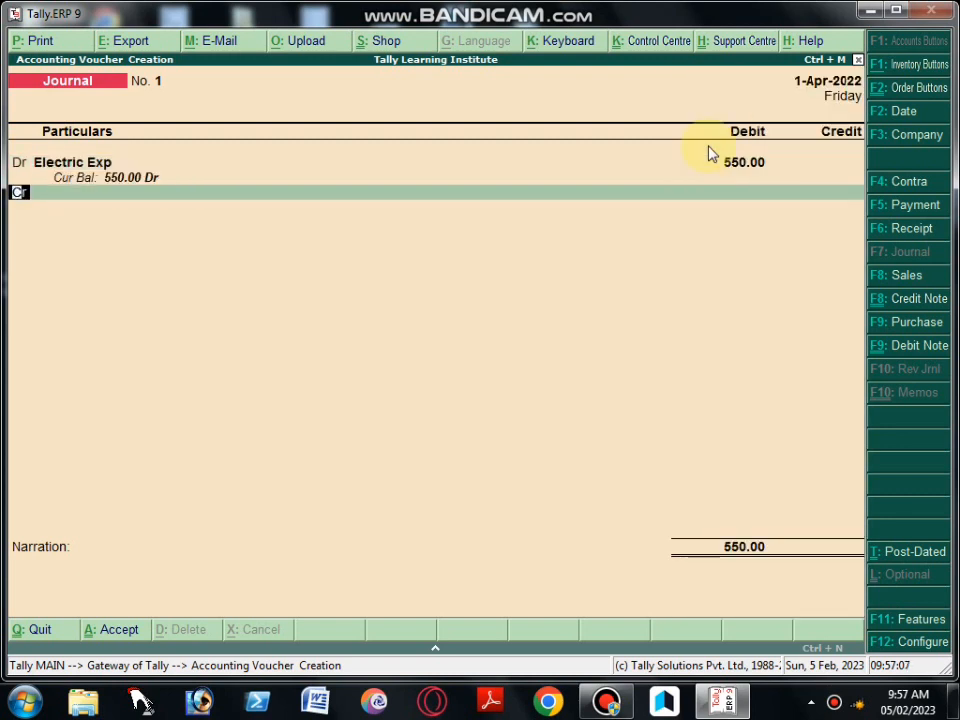
key(Return)
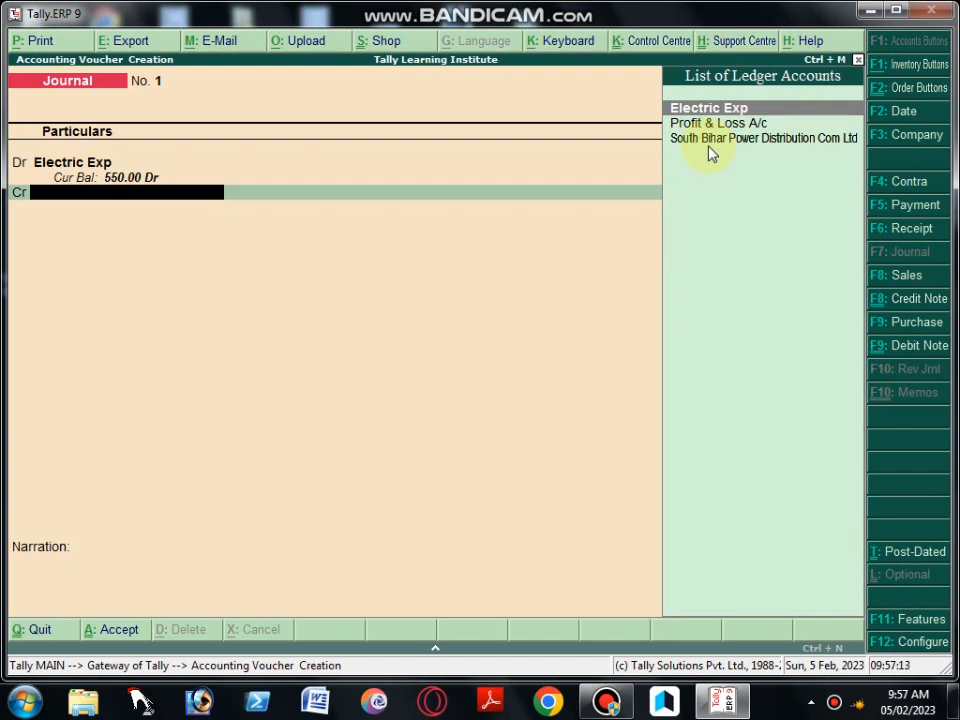
text(Sou)
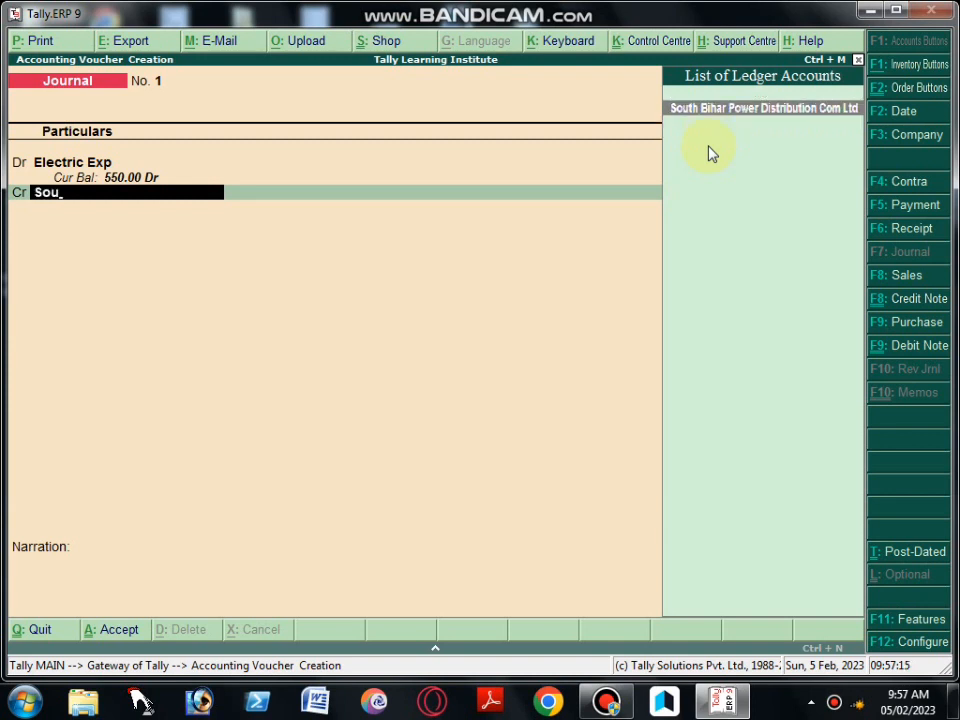
key(Return)
key(Return)
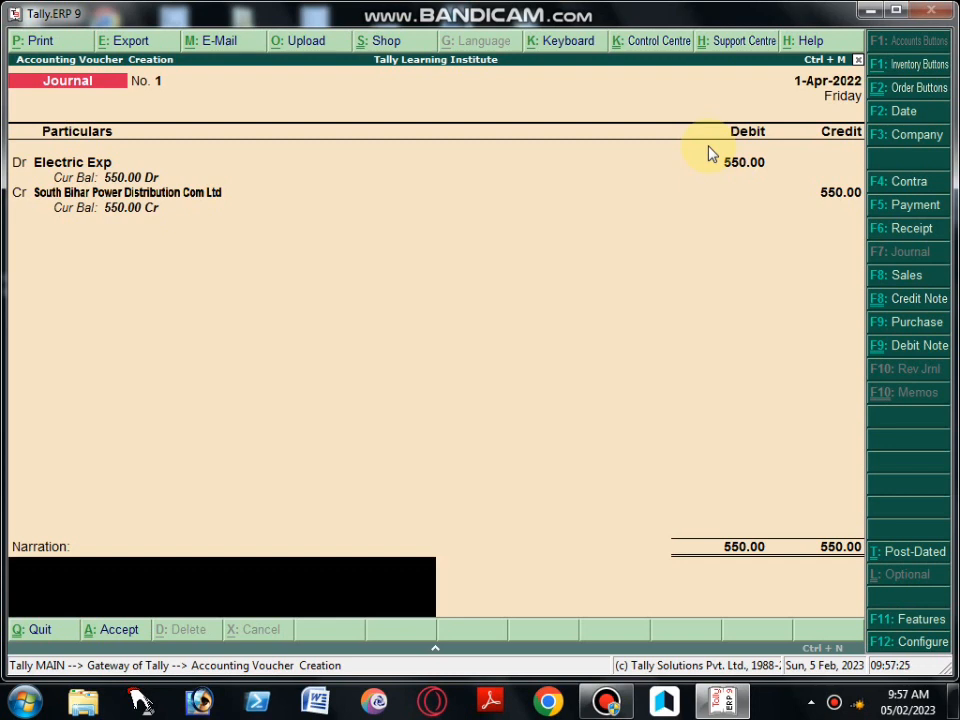
Enter the narration "BEING AMT FOR ELECTRICITY BILL FOR THE MONTH OF APRIL 2022" and save the Journal voucher
text(BI)
key(BackSpace)
text(EING AMT)
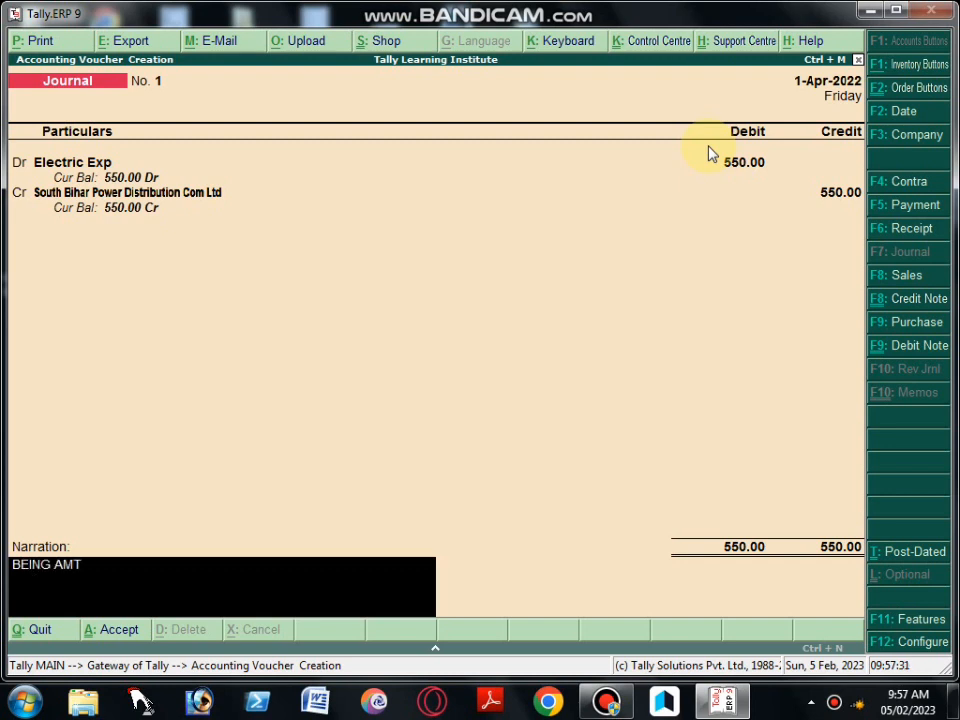
text( P)
key(BackSpace)
text(FOR)
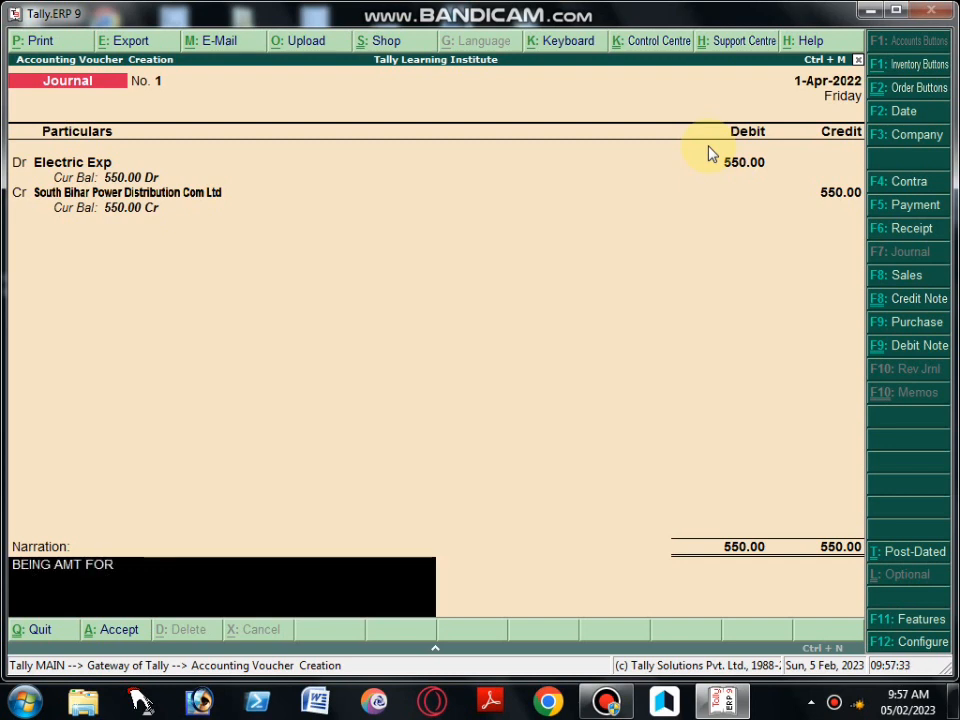
text( ELECTRICIT)
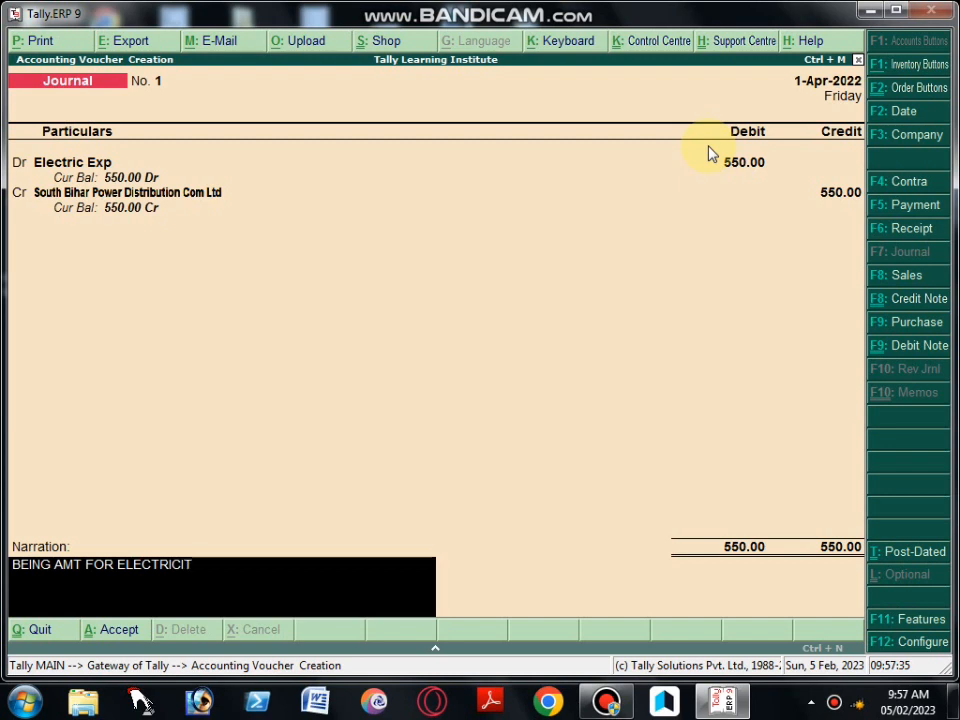
text(Y BILL)
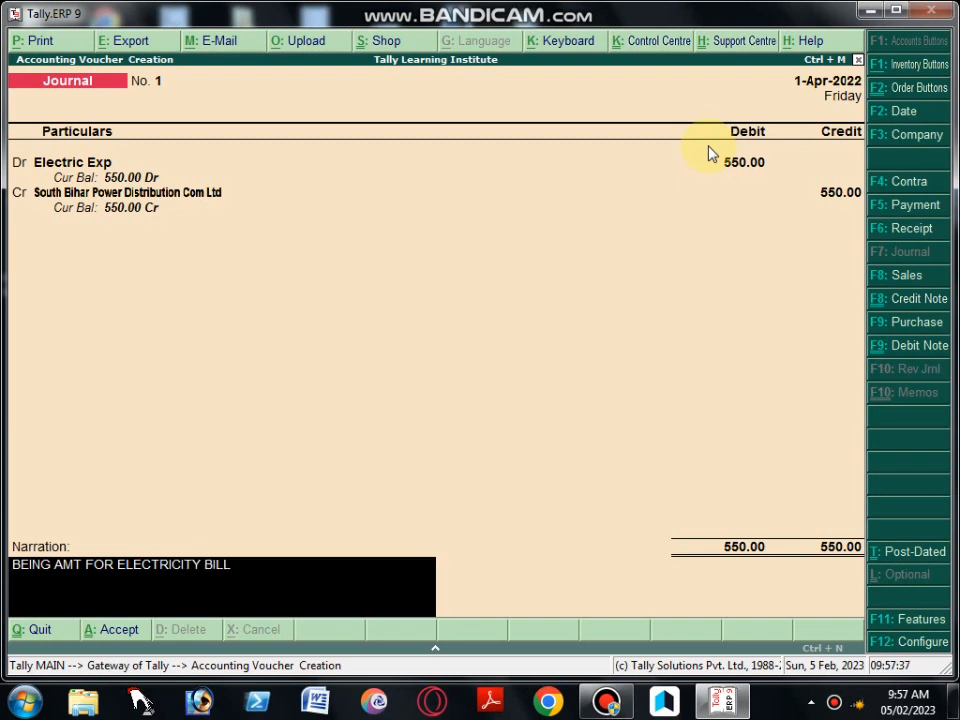
text(  FOR THE MONTH)
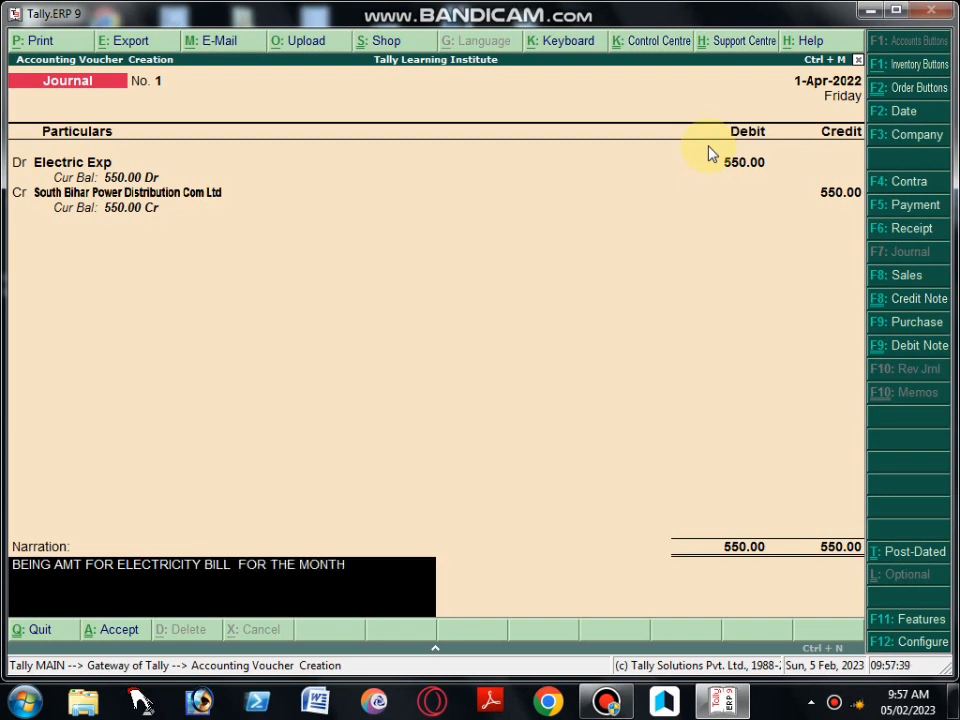
text( OF MAY)
key(BackSpace)
key(BackSpace)
key(BackSpace)
text(APRIL 2022)
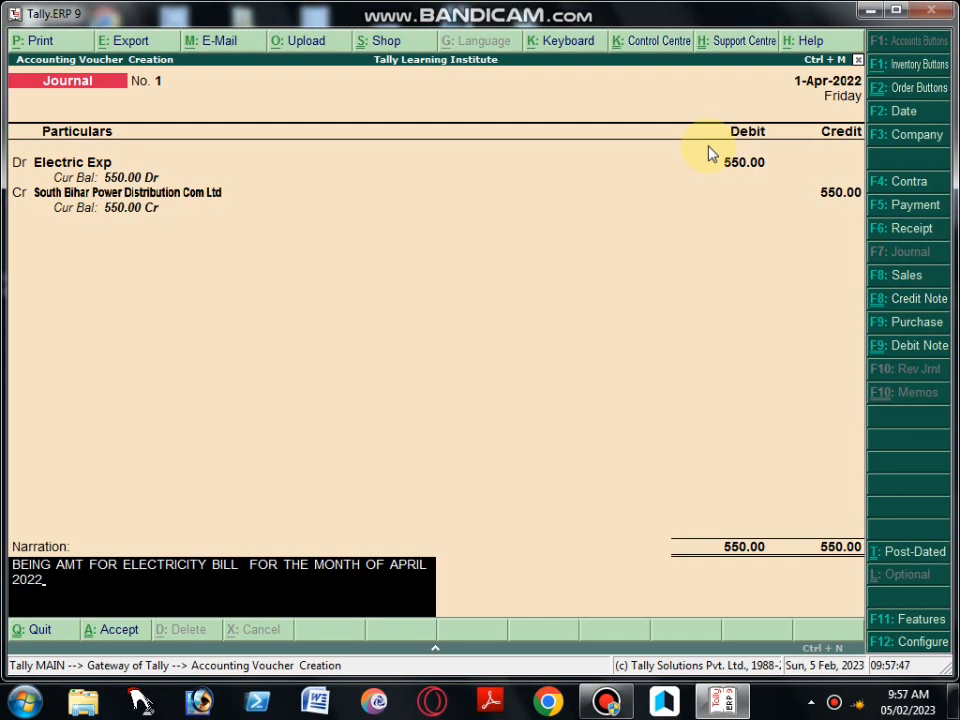
key(Return)
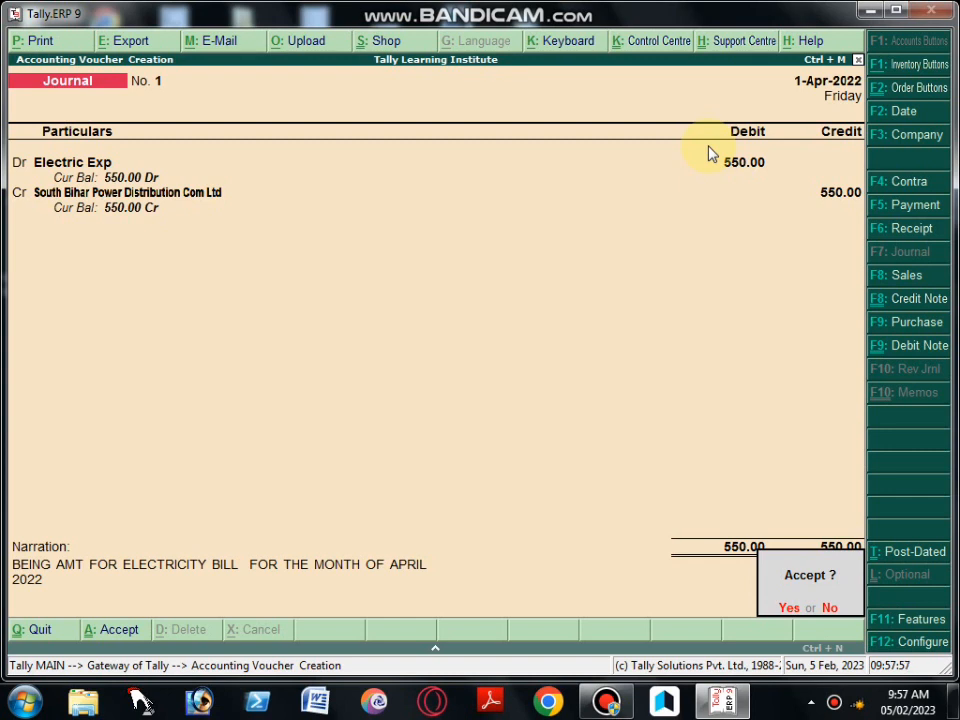
key(Return)
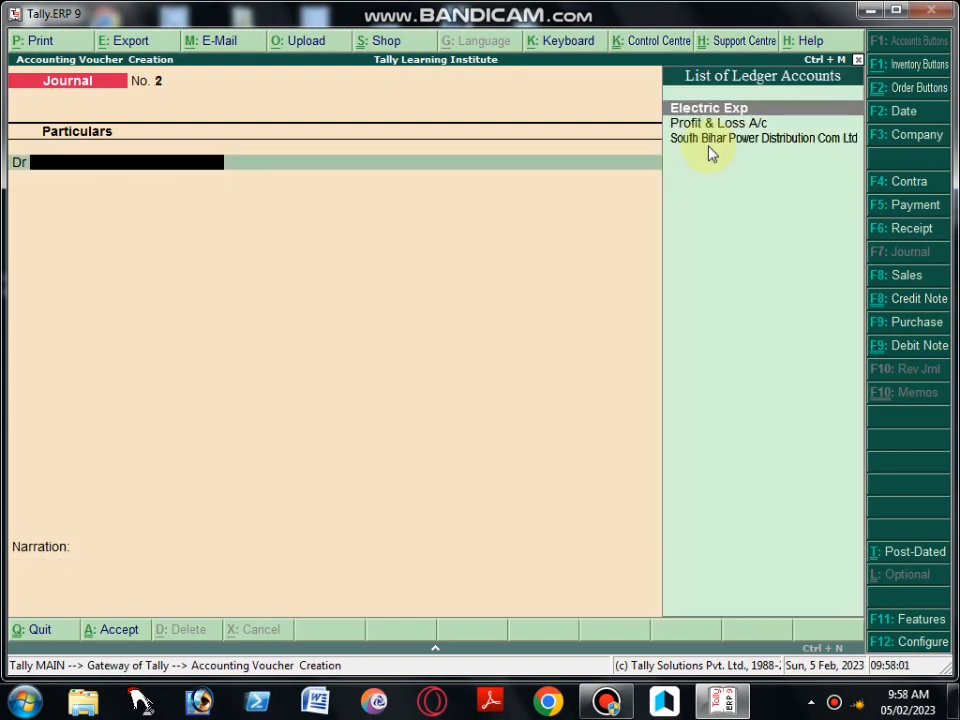
In a new Payment voucher, debit South Bihar Power Distribution Com Ltd and credit Cash with 550, dismissing the Windows color scheme prompt
key(F5)
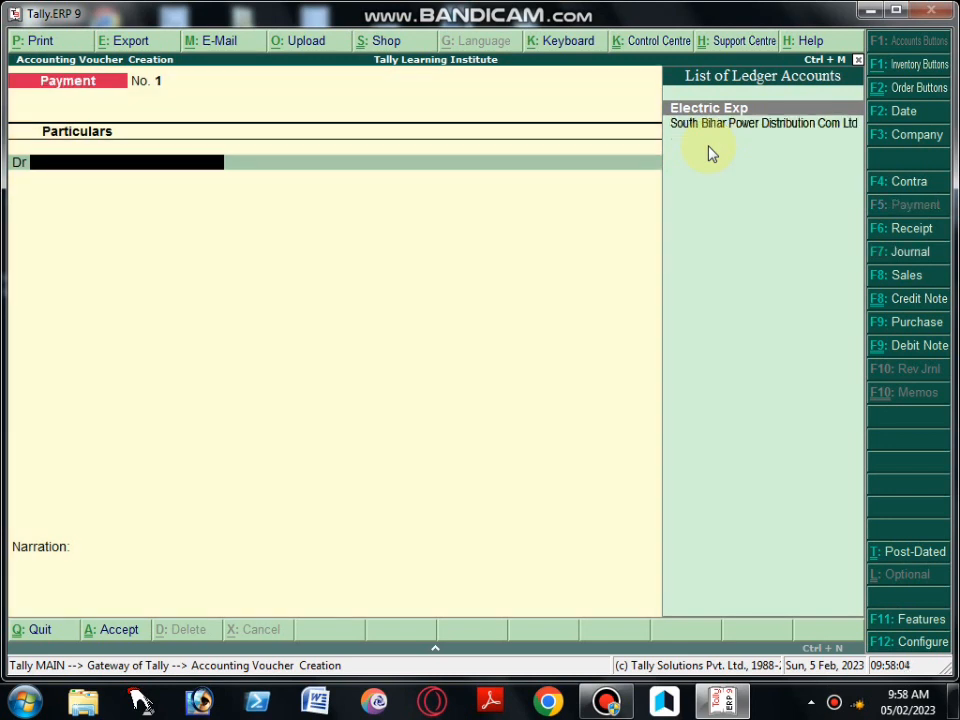
key(Down)
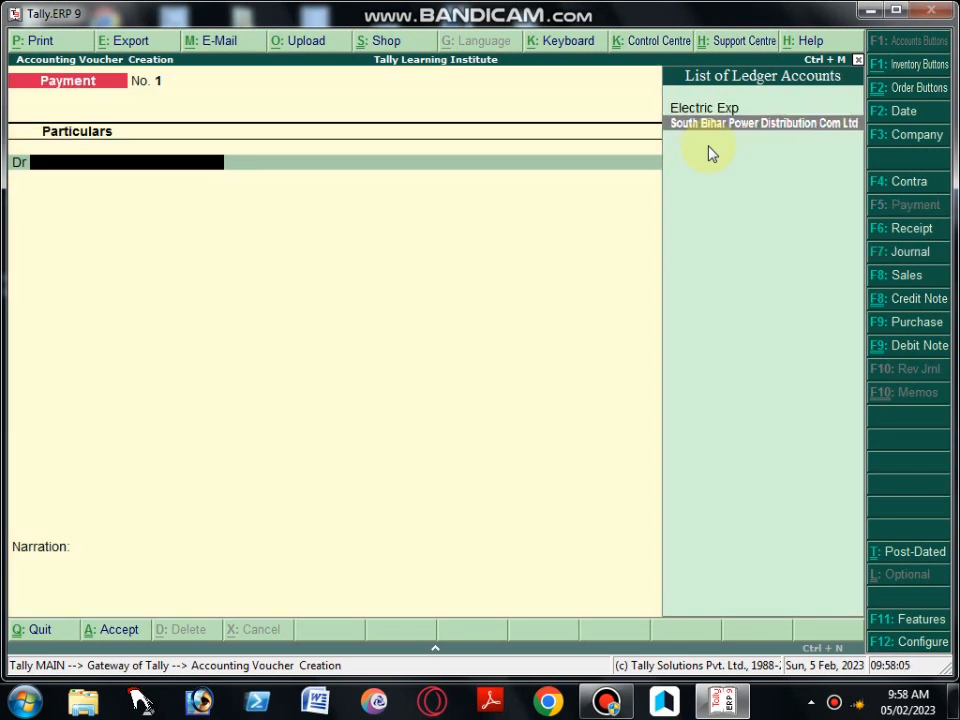
key(Return)
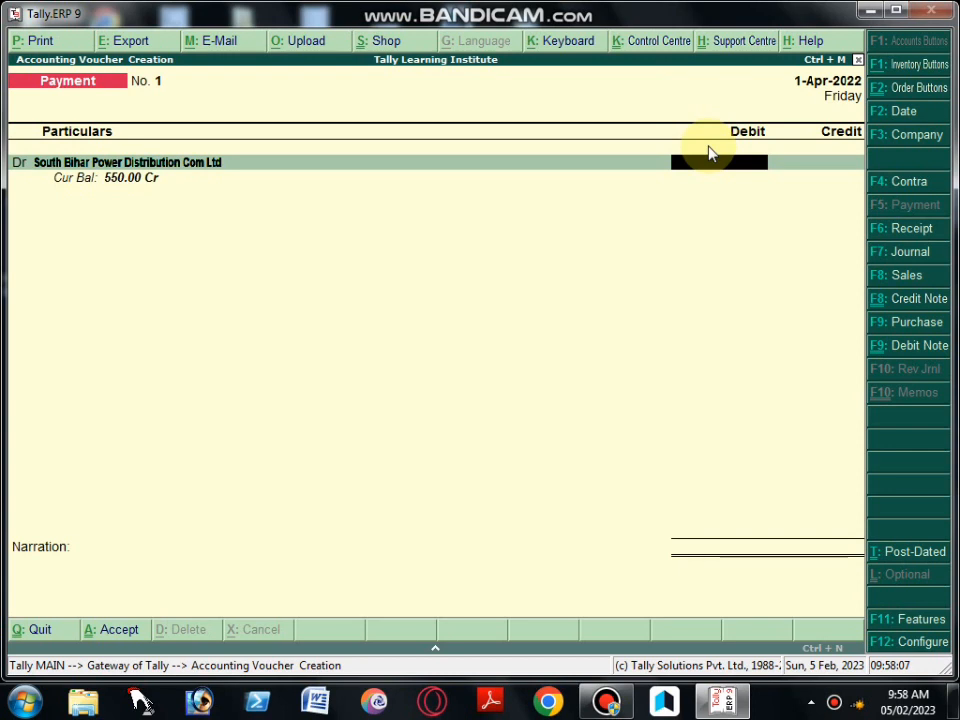
text(550)
key(Return)
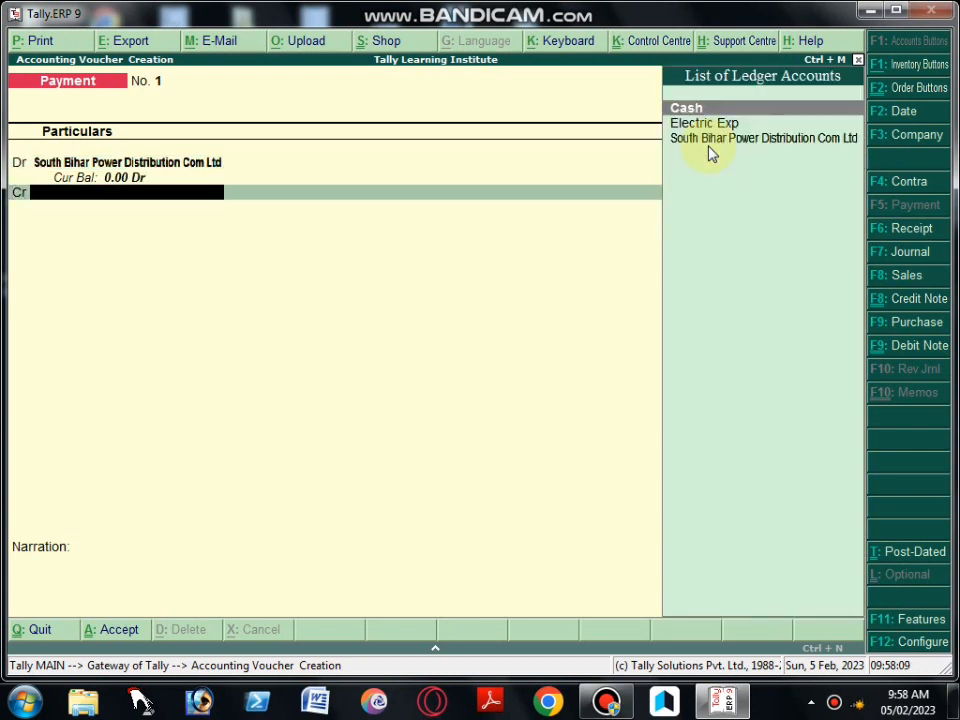
text(C)
key(Return)
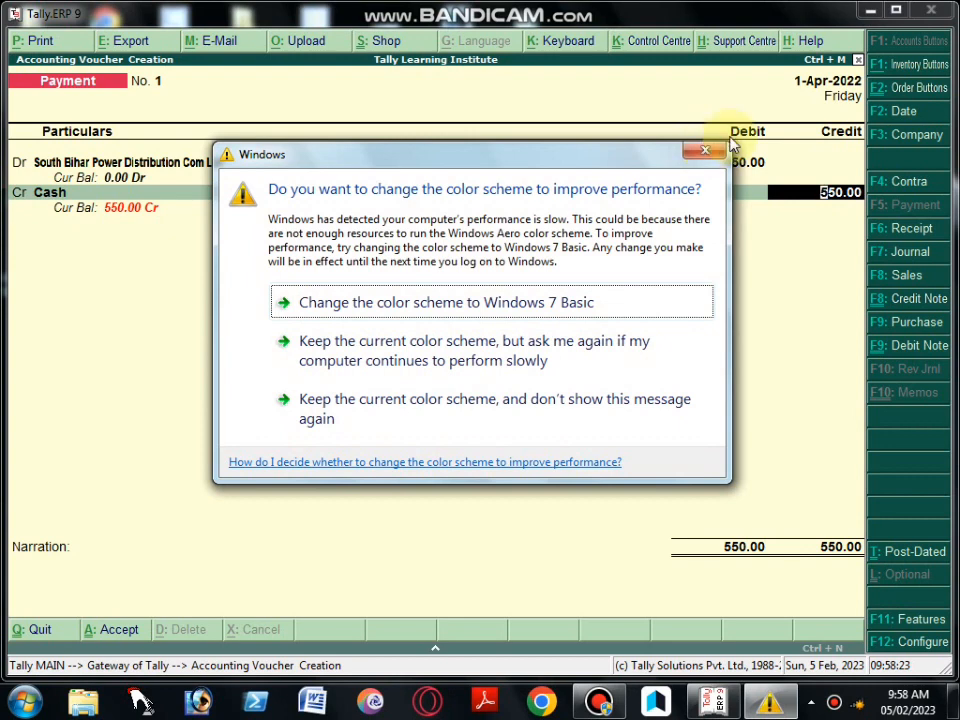
click(692, 153)
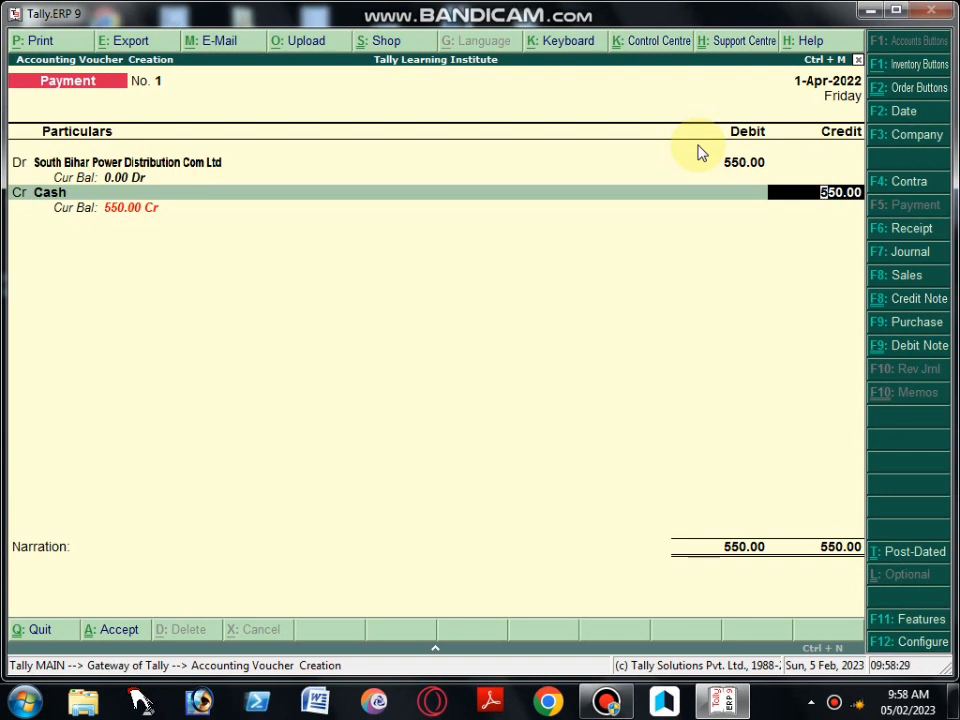
key(Return)
key(Return)
Enter the narration "AMT PAID TO SBPDCL FOR ELECTRICITY BILL", save the Payment voucher and return to the Gateway of Tally
text(A)
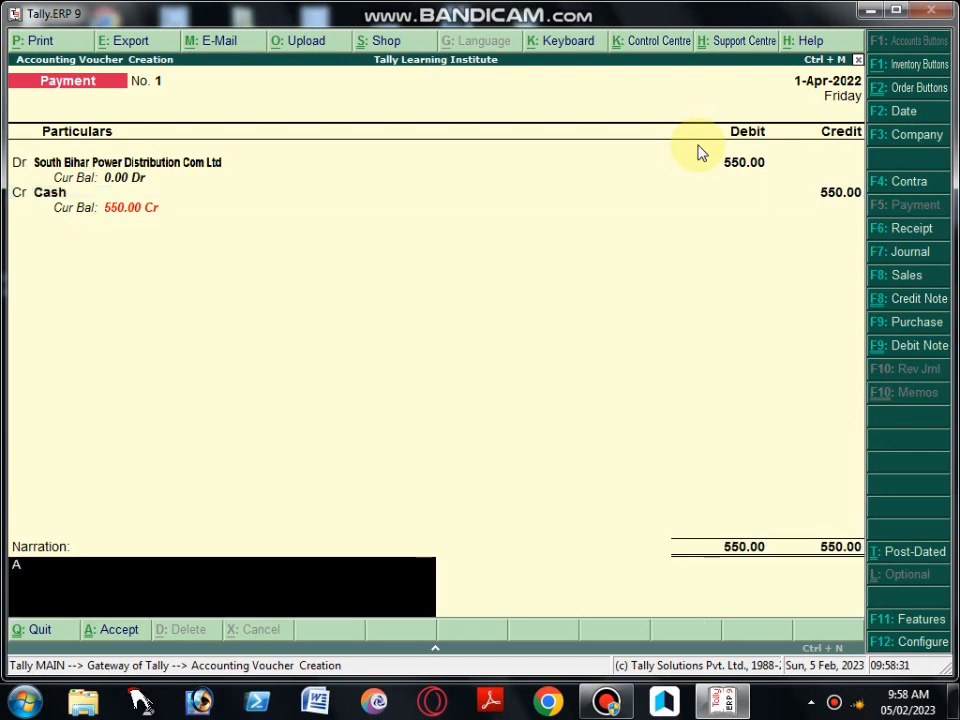
text(MT PAID TO S)
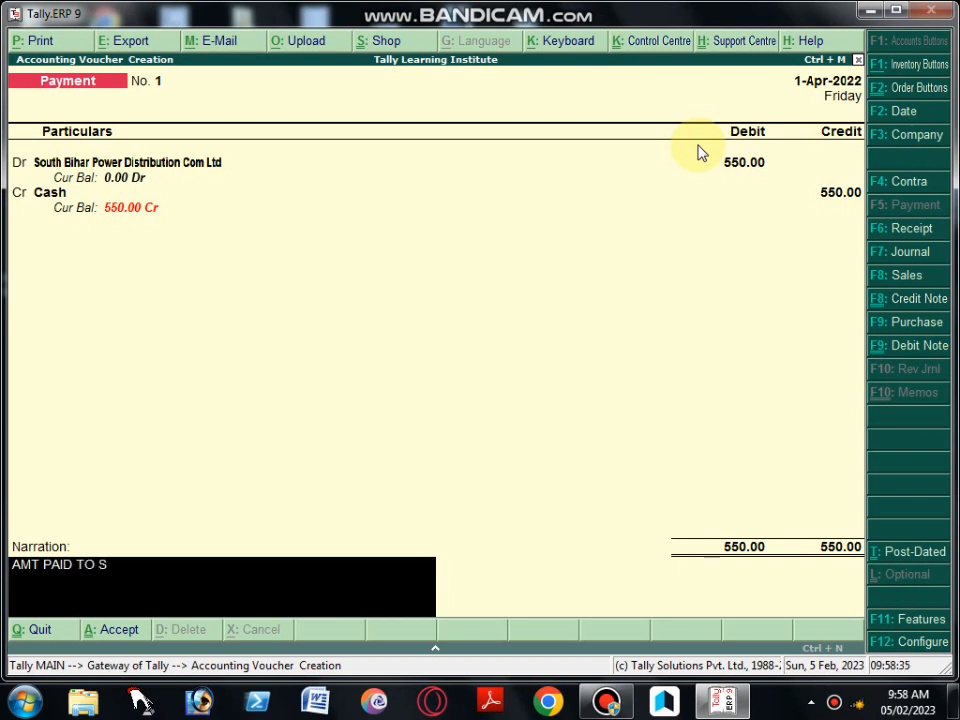
text(BPDCL)
text(FOR)
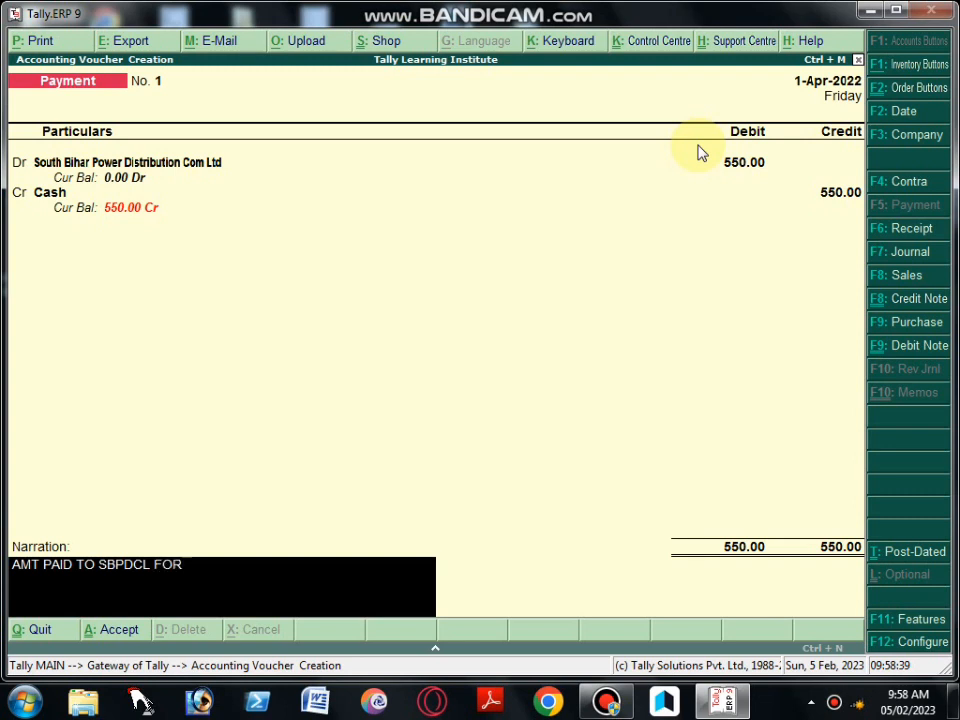
text( ELECTRICITY BILL)
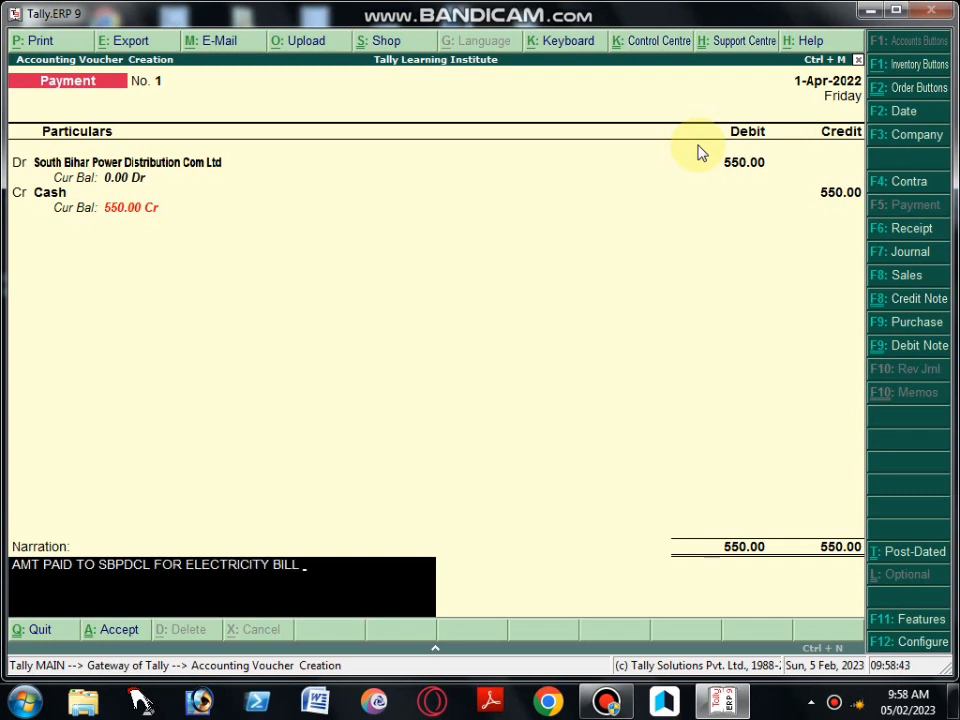
key(Return)
key(Return)
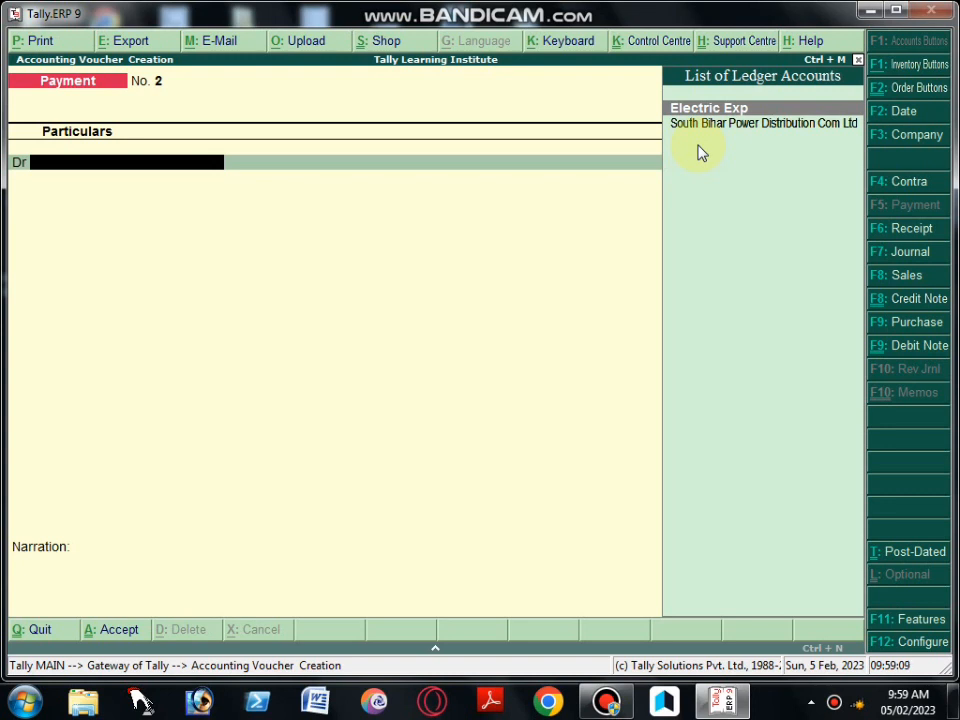
key(Escape)
key(y)
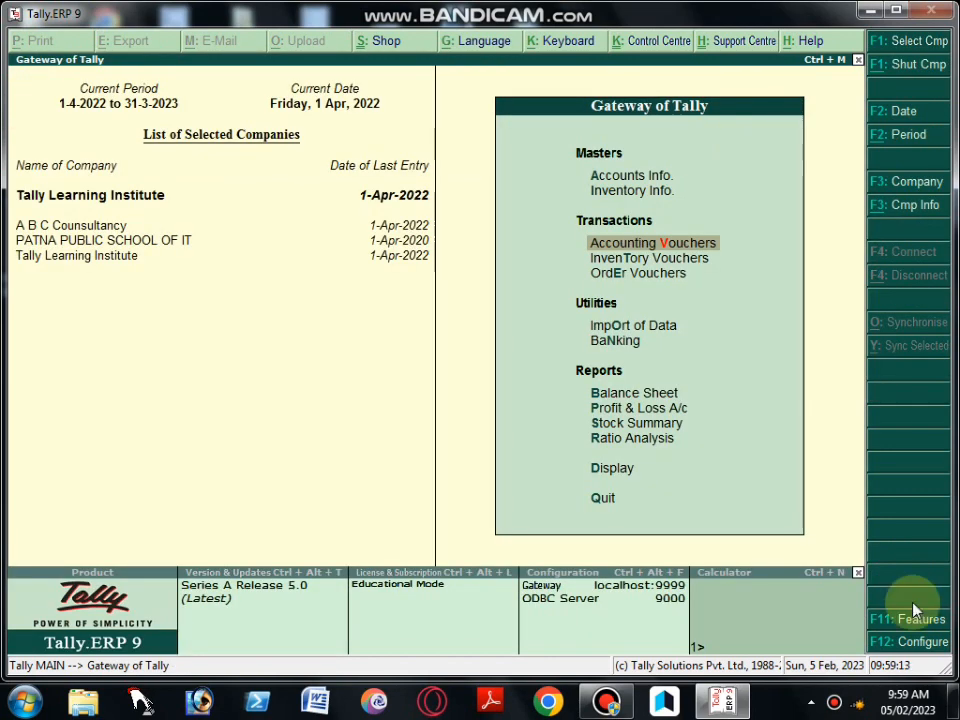
key(alt+Tab)
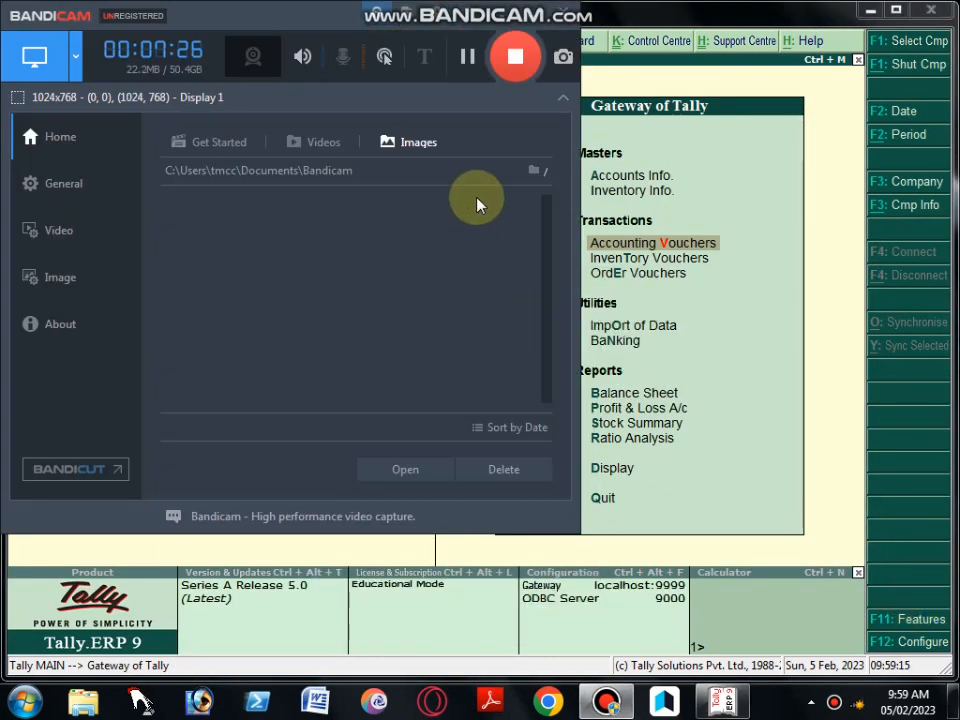